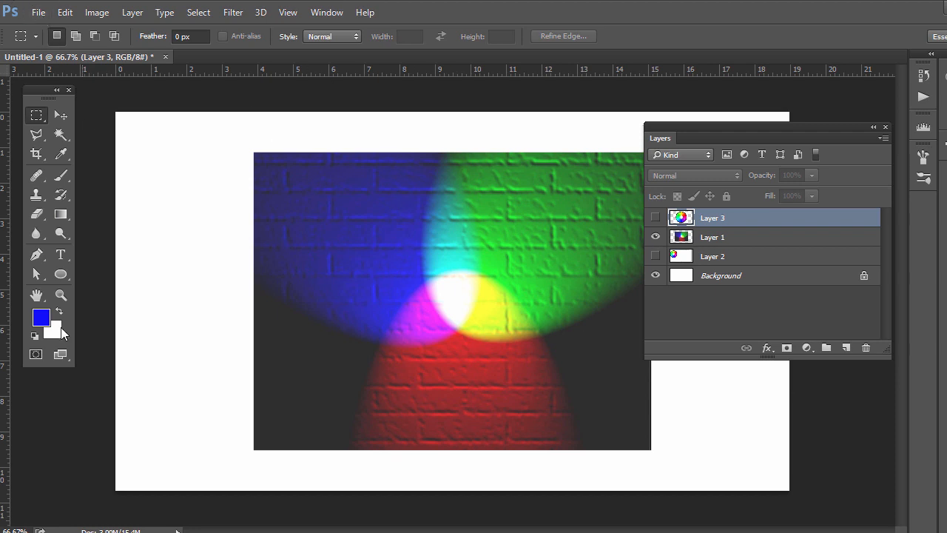
# - Examine the RGB component values of the blue foreground color in the Color Picker without changing it
pyautogui.click(43, 321)
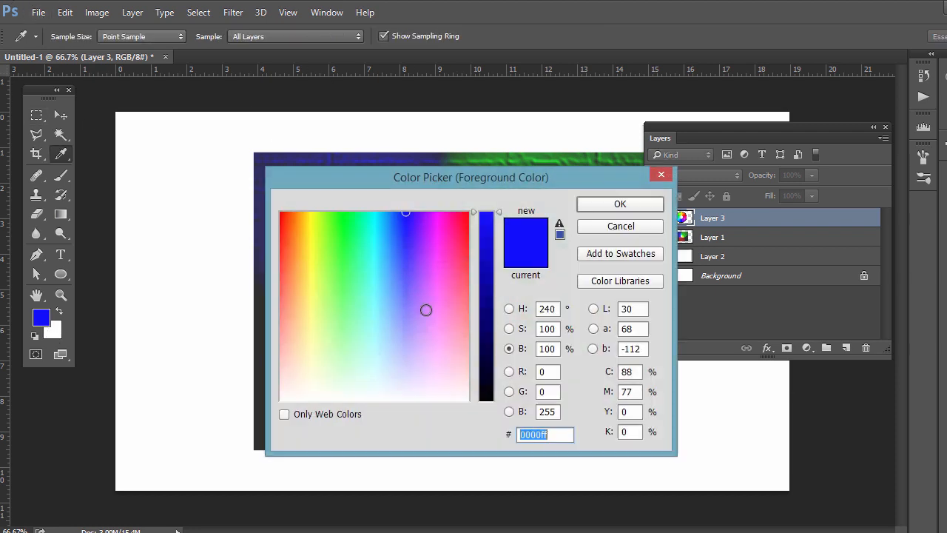
pyautogui.click(544, 392)
pyautogui.doubleClick(543, 392)
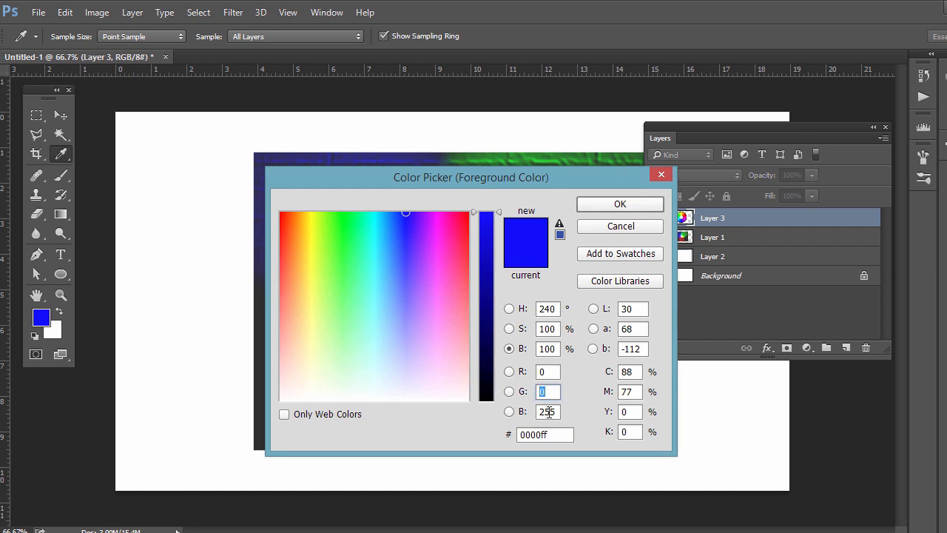
pyautogui.doubleClick(557, 412)
pyautogui.doubleClick(548, 372)
pyautogui.click(620, 226)
pyautogui.press('m')
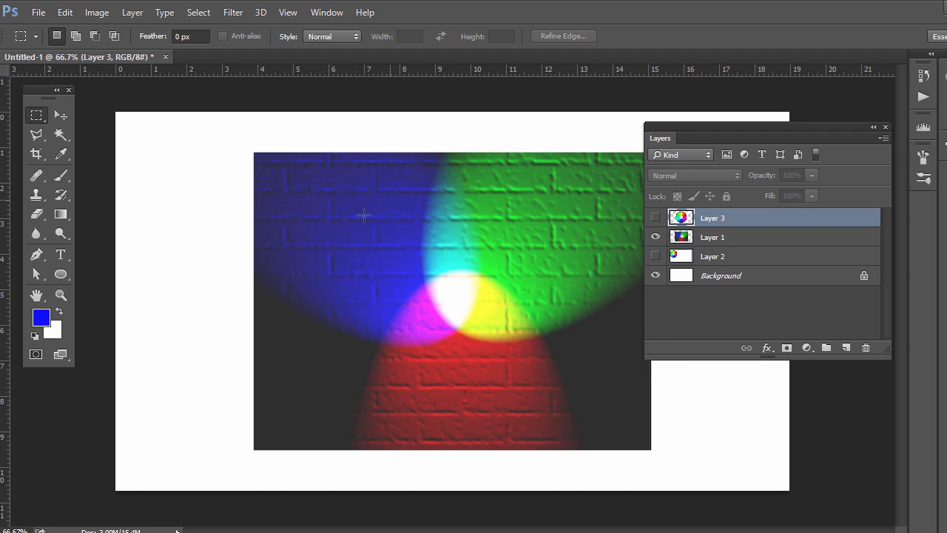
# - Display the image's color channels, examine the Red, Green and Blue entries, and close them again
pyautogui.click(326, 12)
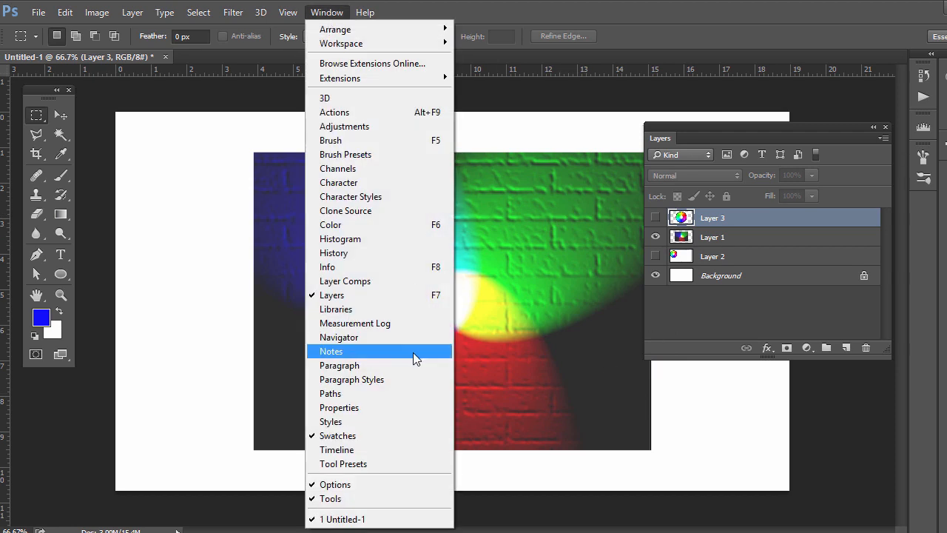
pyautogui.click(338, 168)
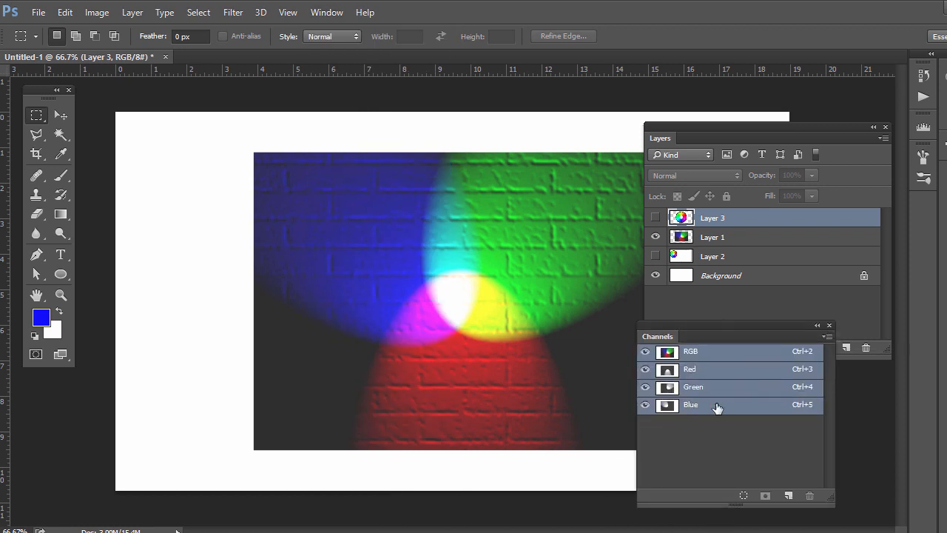
pyautogui.click(829, 326)
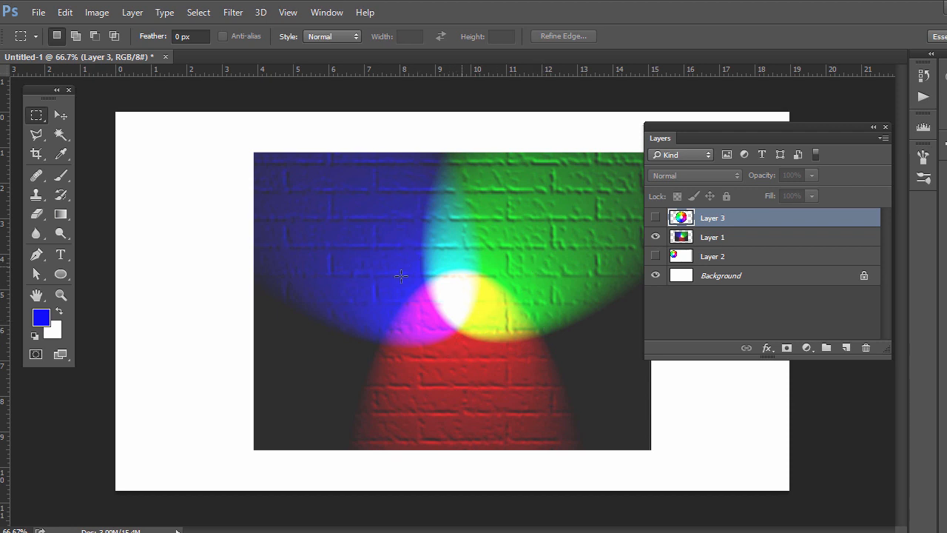
# - Hide Layer 1 and show Layer 3 with the color wheel
pyautogui.click(656, 237)
pyautogui.click(656, 218)
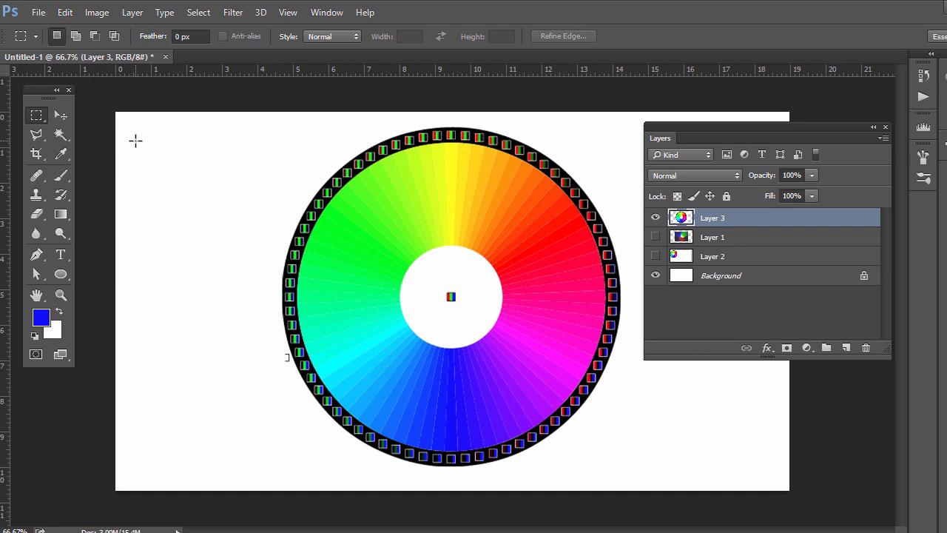
# - Create a new 1920 × 1080 px, 72 ppi, 8 bit RGB document with a white background
pyautogui.click(35, 13)
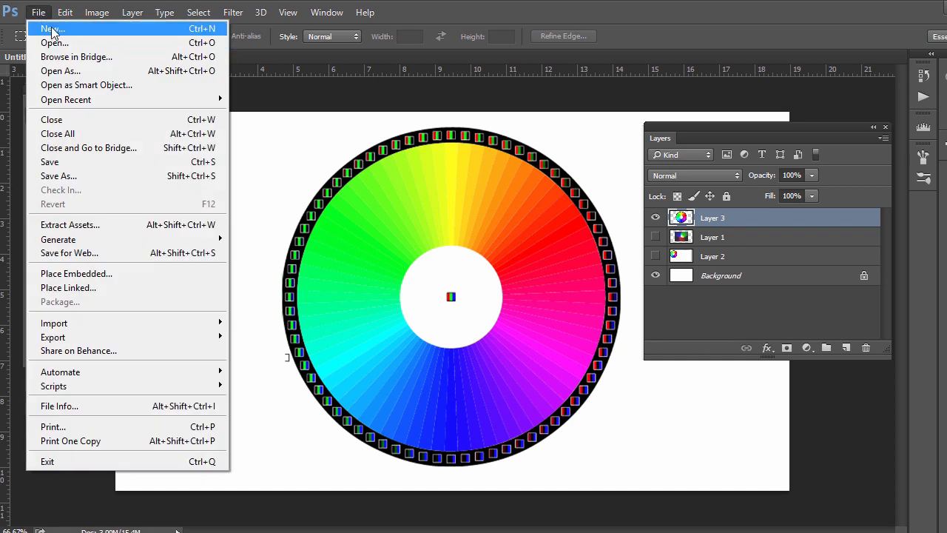
pyautogui.click(40, 28)
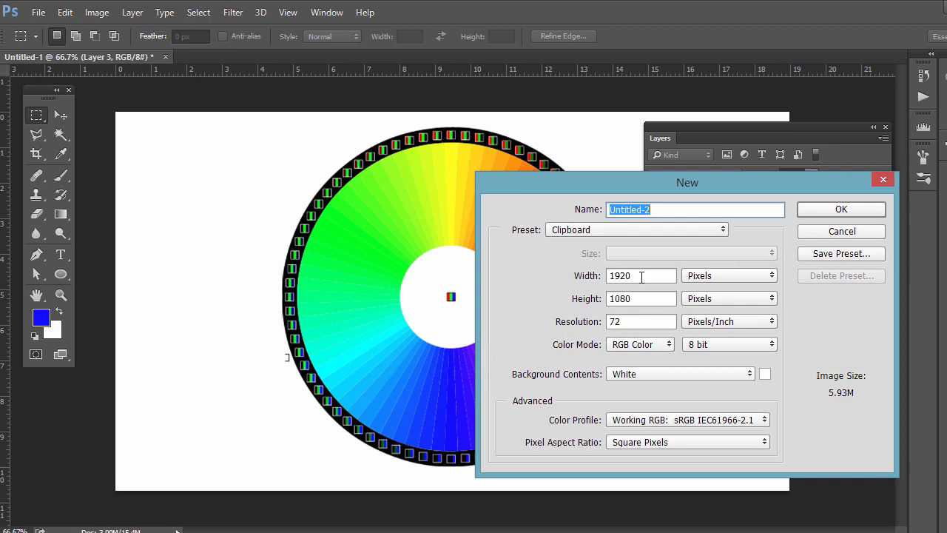
pyautogui.click(851, 208)
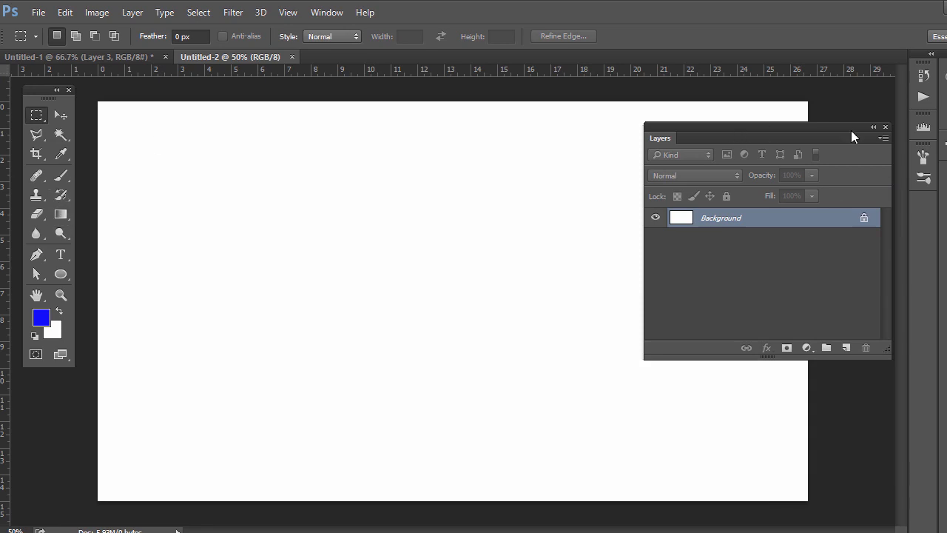
pyautogui.moveTo(847, 128); pyautogui.dragTo(831, 182)
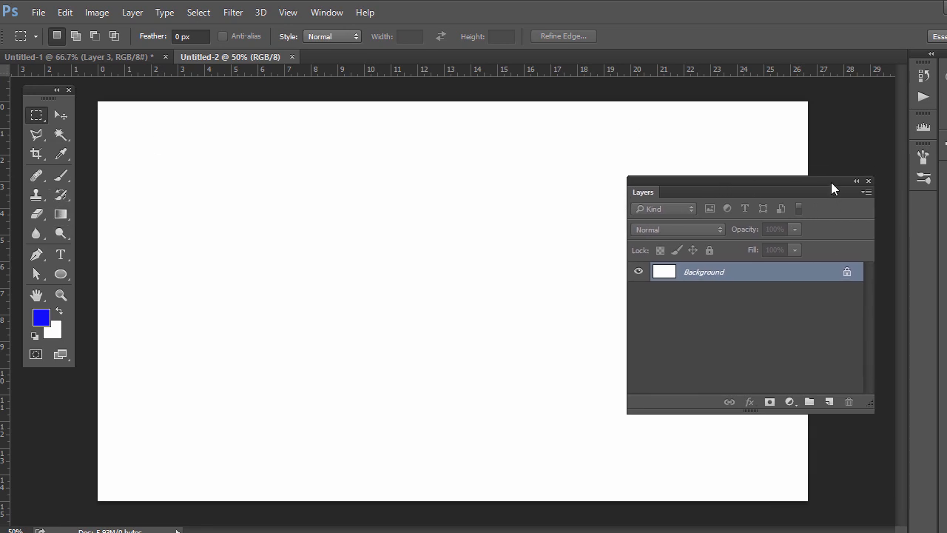
# - Review the color mode and bit depth settings offered for a new document without creating one
pyautogui.click(39, 14)
pyautogui.click(291, 59)
pyautogui.click(38, 13)
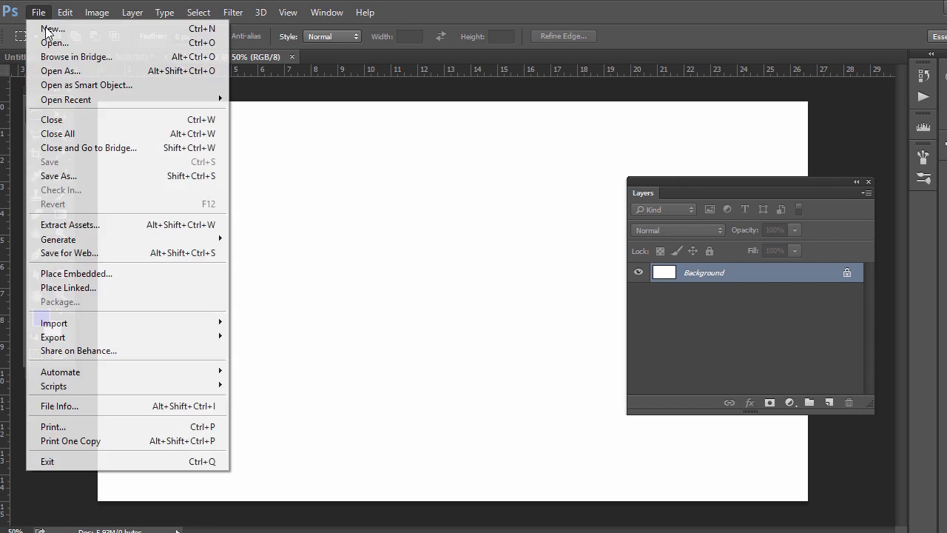
pyautogui.click(46, 31)
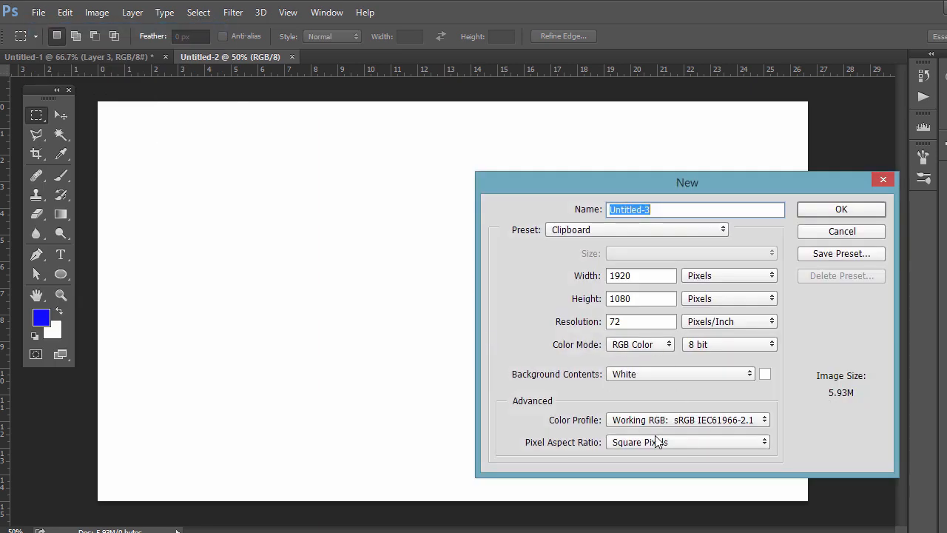
pyautogui.click(839, 234)
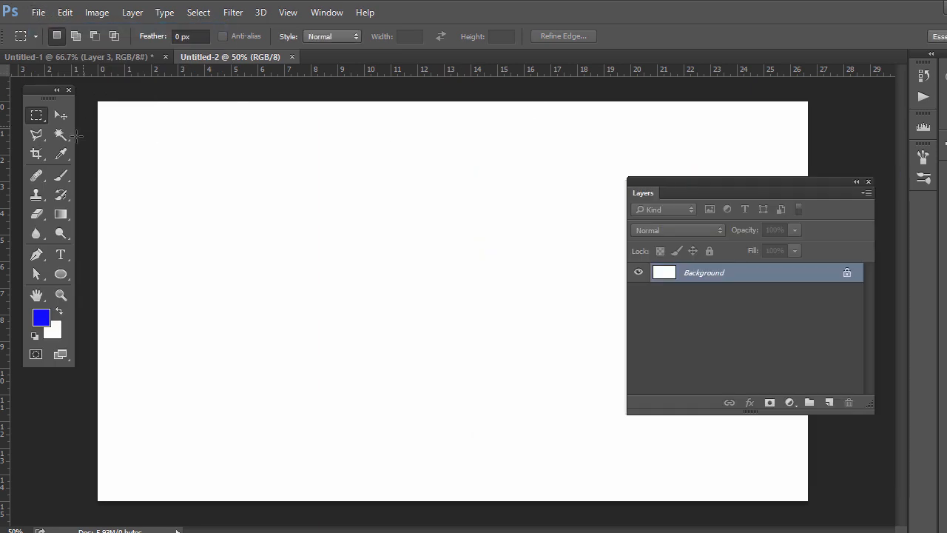
# - Set the foreground color to black (#000000)
pyautogui.click(40, 317)
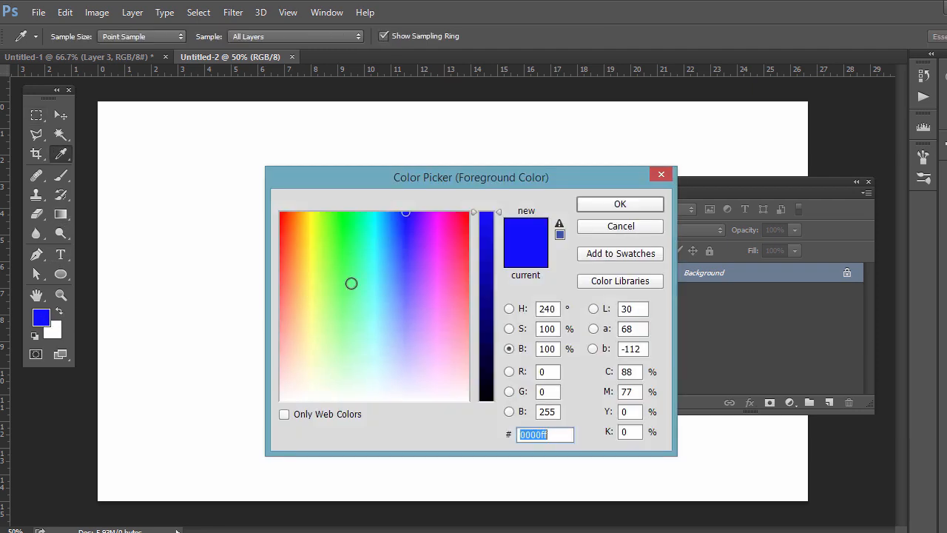
pyautogui.moveTo(488, 392); pyautogui.dragTo(481, 426)
pyautogui.moveTo(352, 324); pyautogui.dragTo(222, 199)
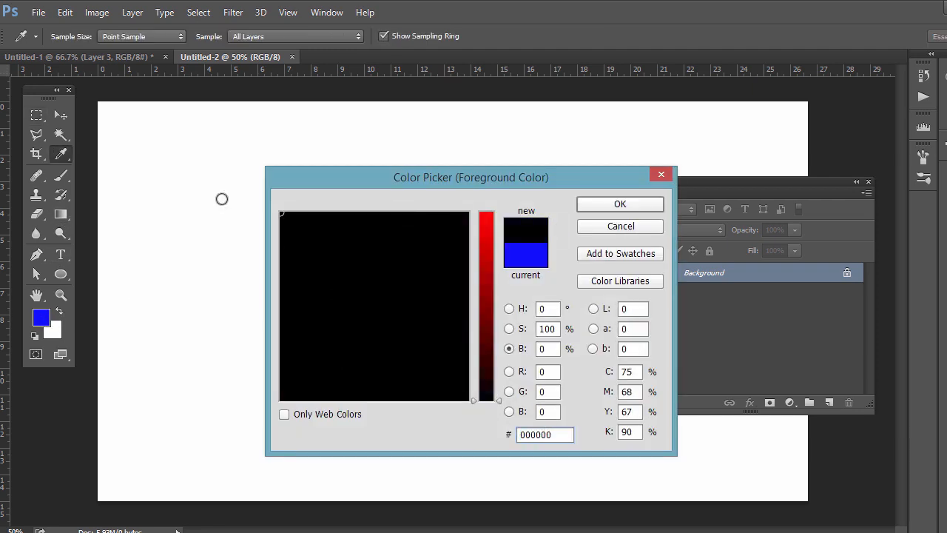
pyautogui.press('m')
pyautogui.click(598, 205)
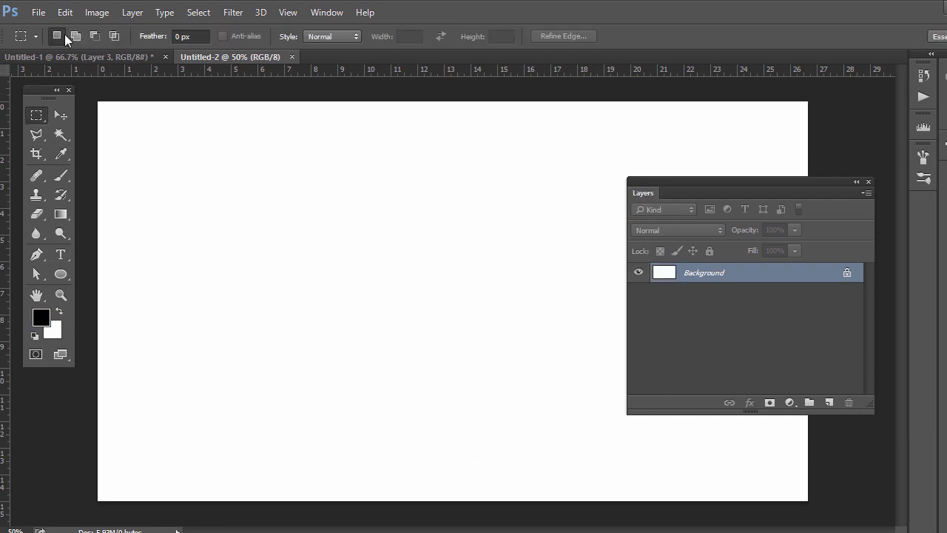
# - Fill the 8 bit canvas with a horizontal linear gradient from black on the left to white on the right
pyautogui.click(60, 214)
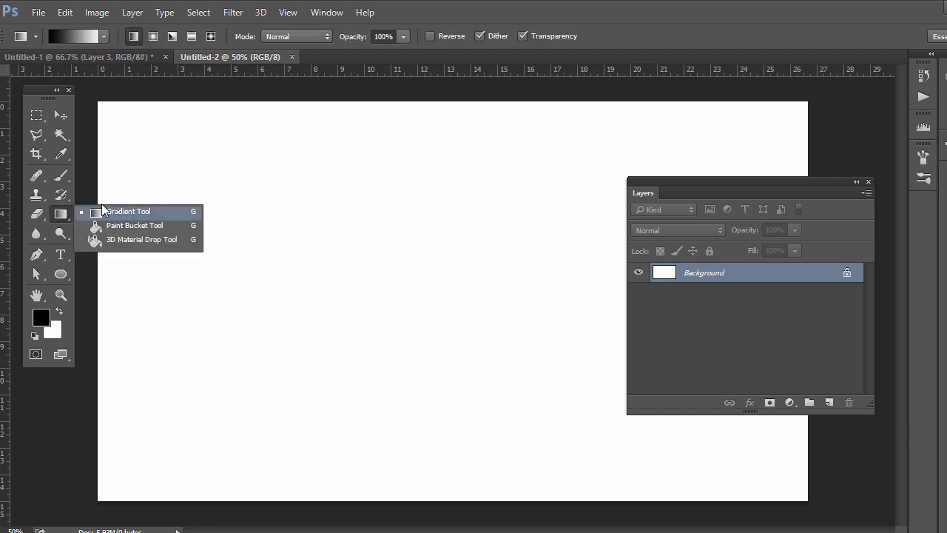
pyautogui.click(106, 212)
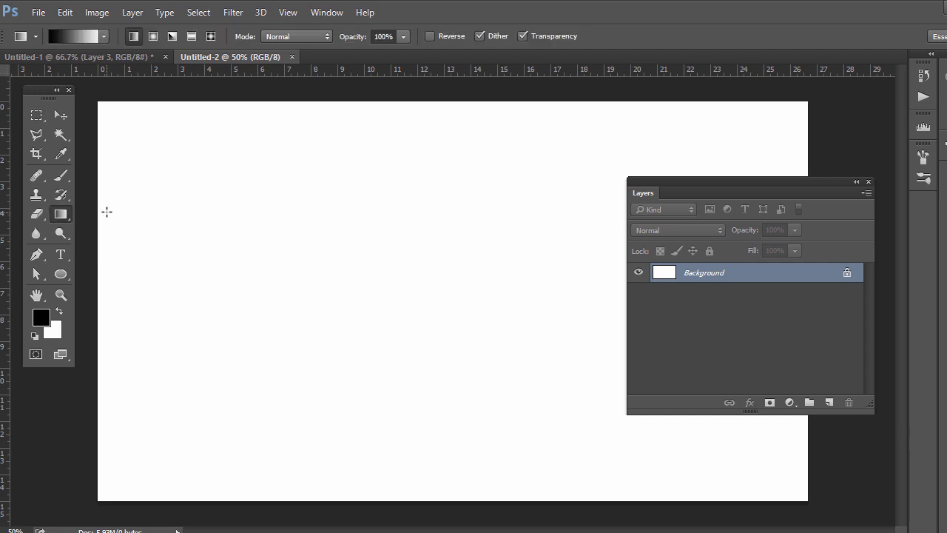
pyautogui.moveTo(94, 220); pyautogui.dragTo(832, 255)
pyautogui.moveTo(700, 183); pyautogui.dragTo(746, 389)
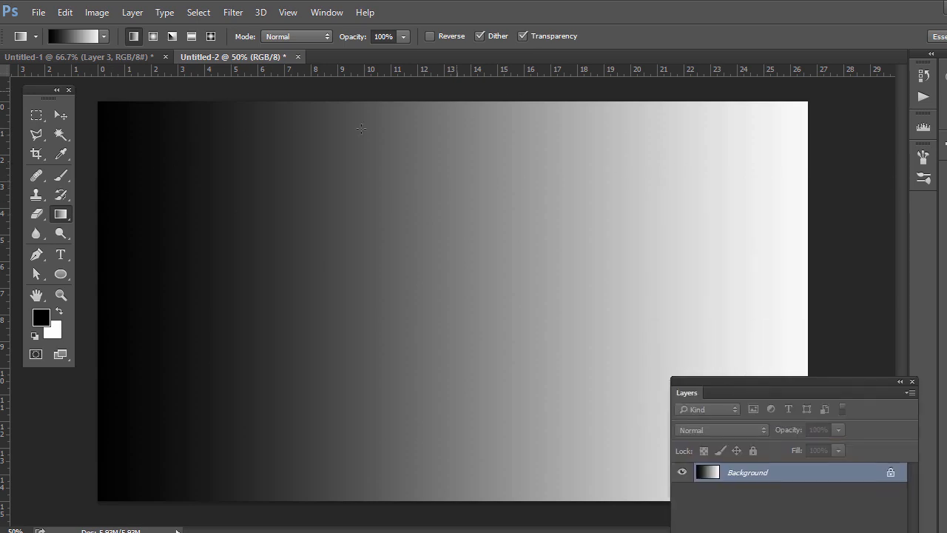
# - Crop the gradient canvas to a full-width horizontal strip about 332 px high
pyautogui.click(36, 154)
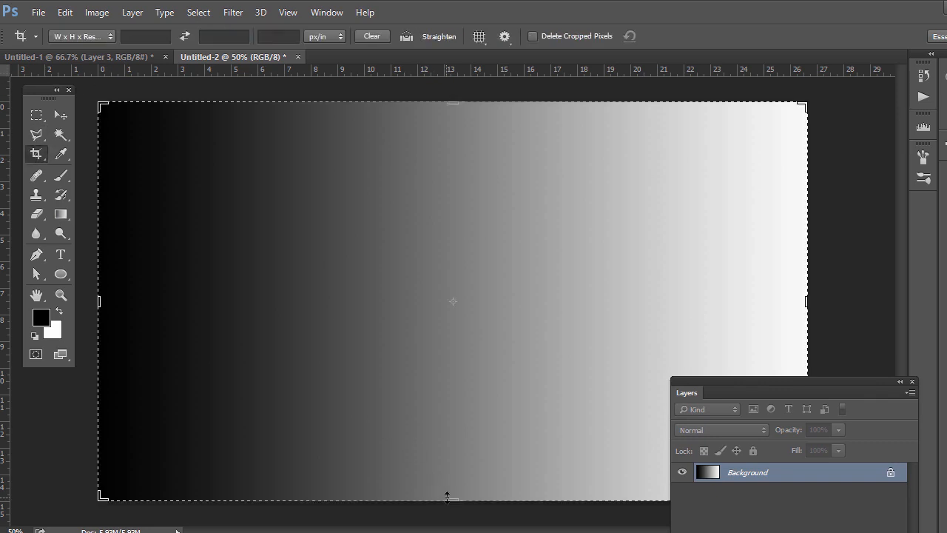
pyautogui.moveTo(446, 499); pyautogui.dragTo(508, 309)
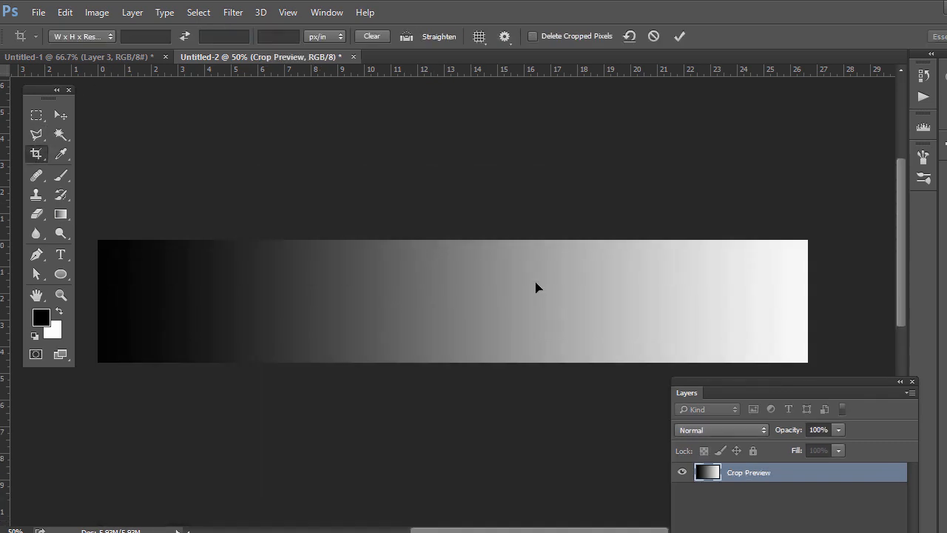
pyautogui.press('Return')
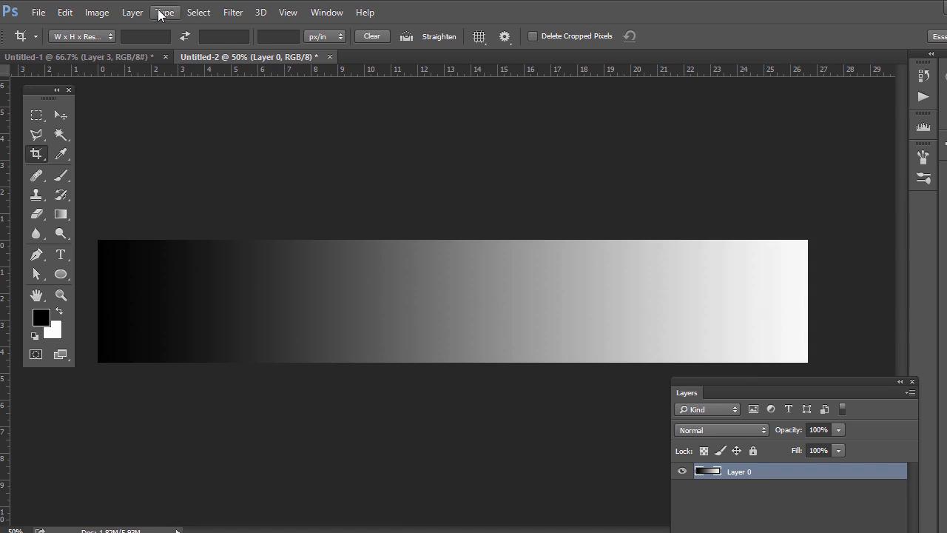
# - Select the entire gradient strip with the Rectangular Marquee and copy it
pyautogui.click(37, 115)
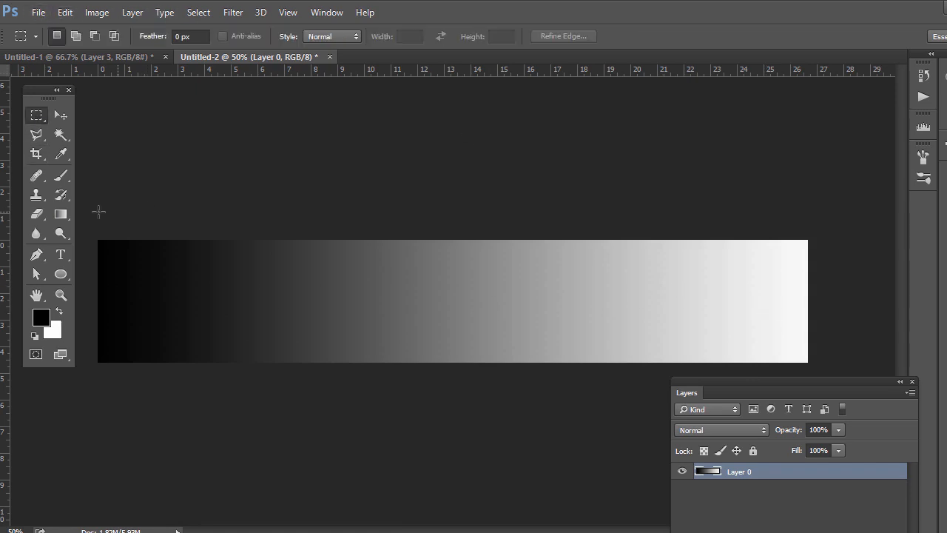
pyautogui.moveTo(98, 239); pyautogui.dragTo(808, 362)
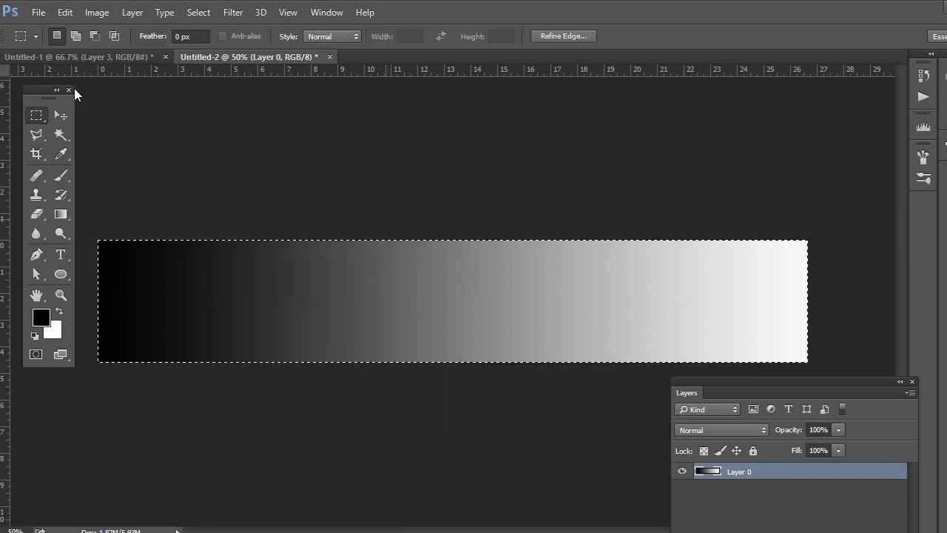
pyautogui.click(65, 13)
pyautogui.click(77, 112)
# - Create a 1920 × 332 px, 16 bit RGB document and fill it with a horizontal black-to-white linear gradient
pyautogui.click(37, 12)
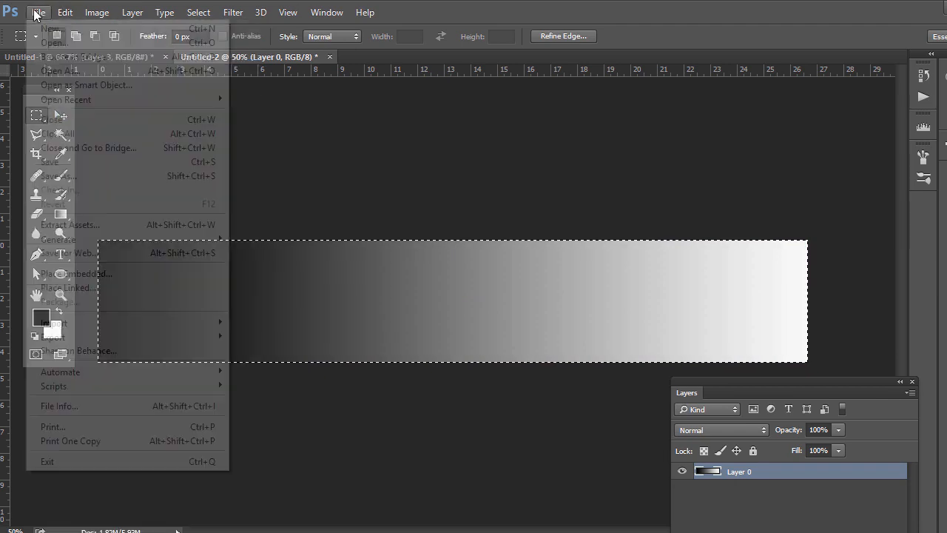
pyautogui.click(29, 25)
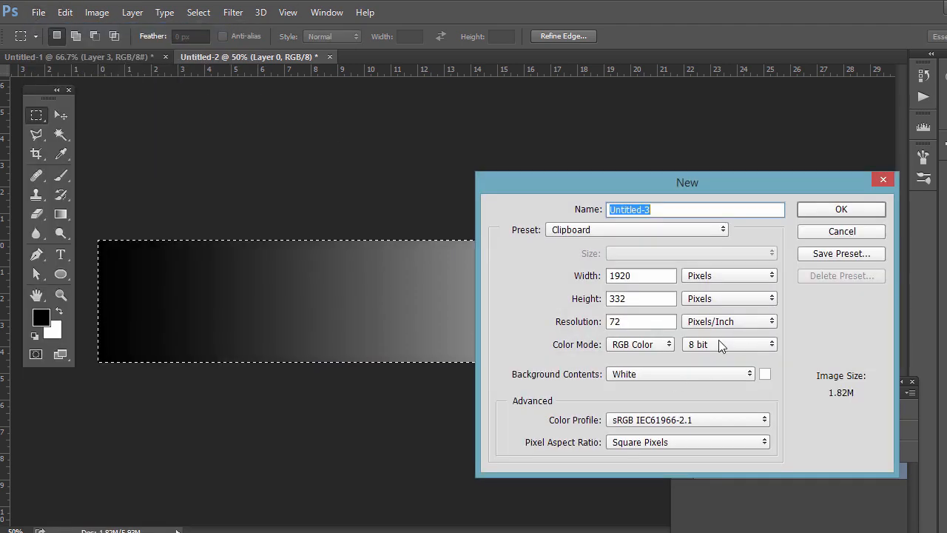
pyautogui.click(702, 352)
pyautogui.click(699, 377)
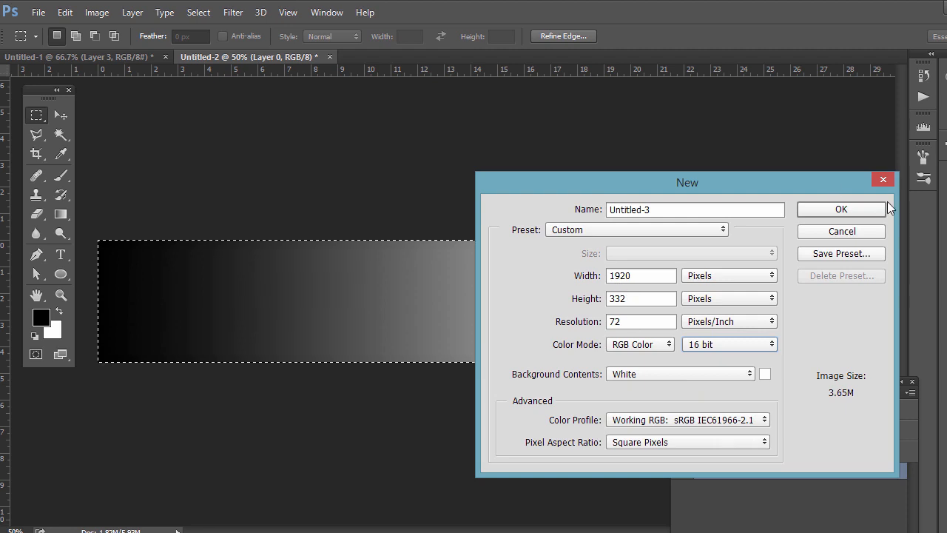
pyautogui.click(860, 214)
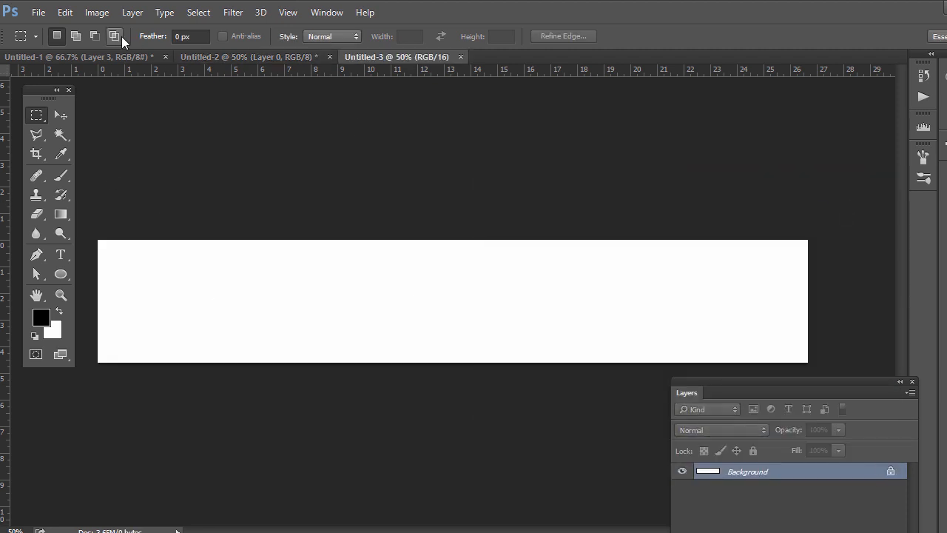
pyautogui.click(62, 216)
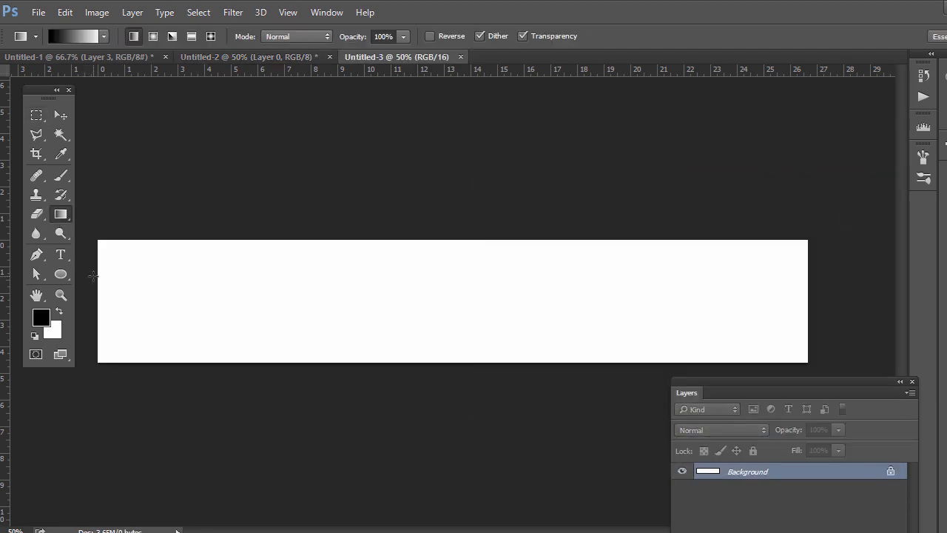
pyautogui.moveTo(94, 289); pyautogui.dragTo(817, 305)
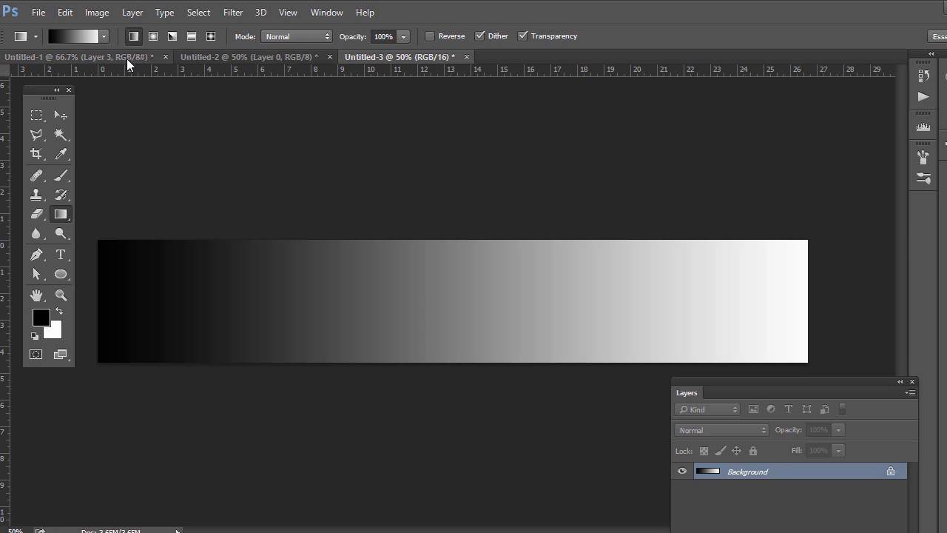
# - Close Untitled-1 without saving and arrange the two gradient documents 2-up Horizontal, keeping the layer list clear of the gradients
pyautogui.click(165, 57)
pyautogui.click(483, 211)
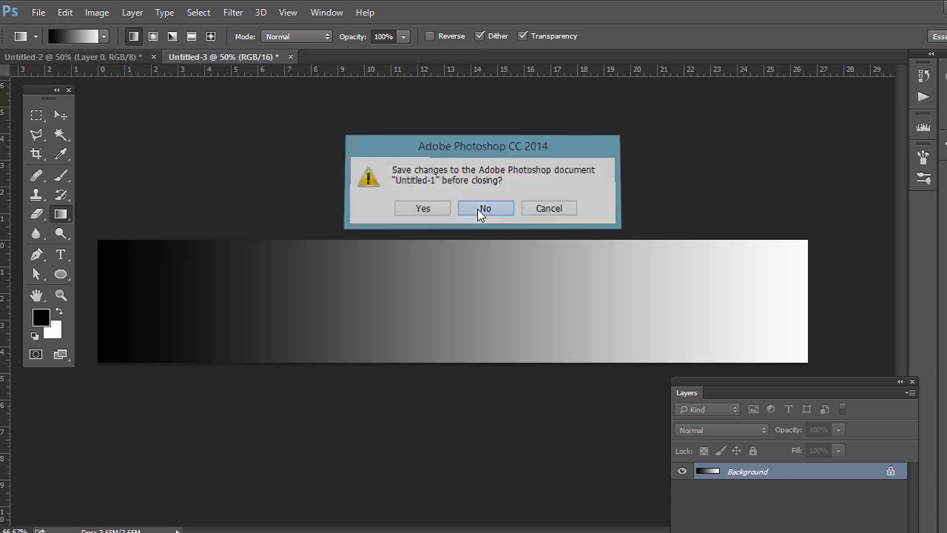
pyautogui.click(326, 13)
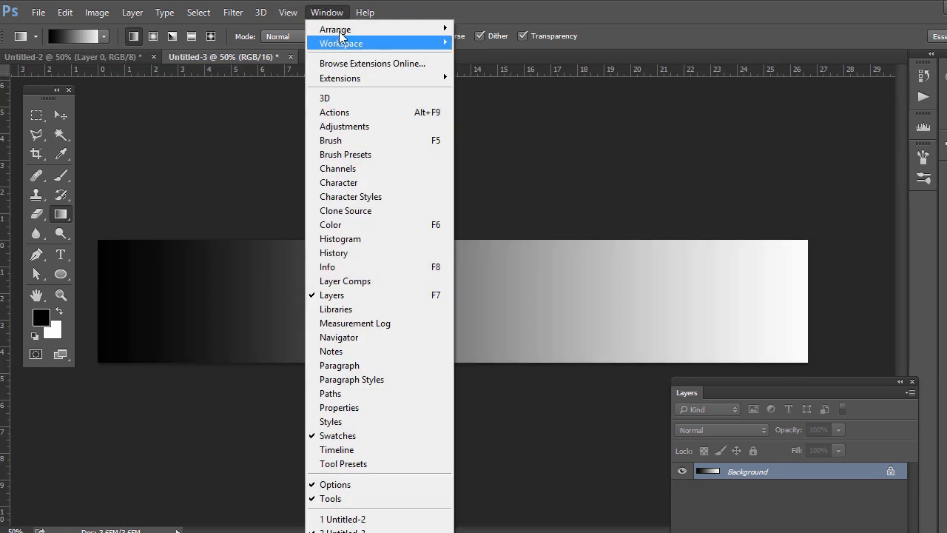
pyautogui.moveTo(339, 29)
pyautogui.click(530, 59)
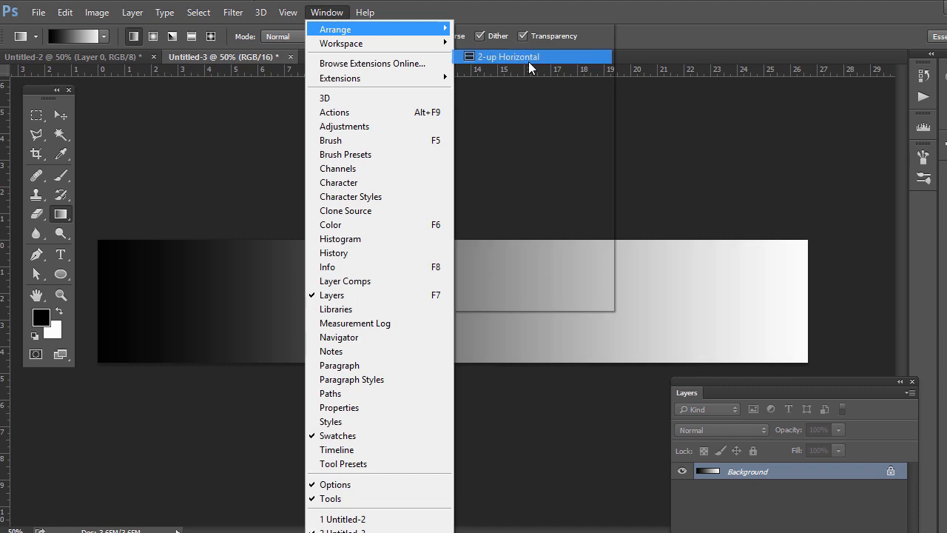
pyautogui.moveTo(810, 391); pyautogui.dragTo(909, 205)
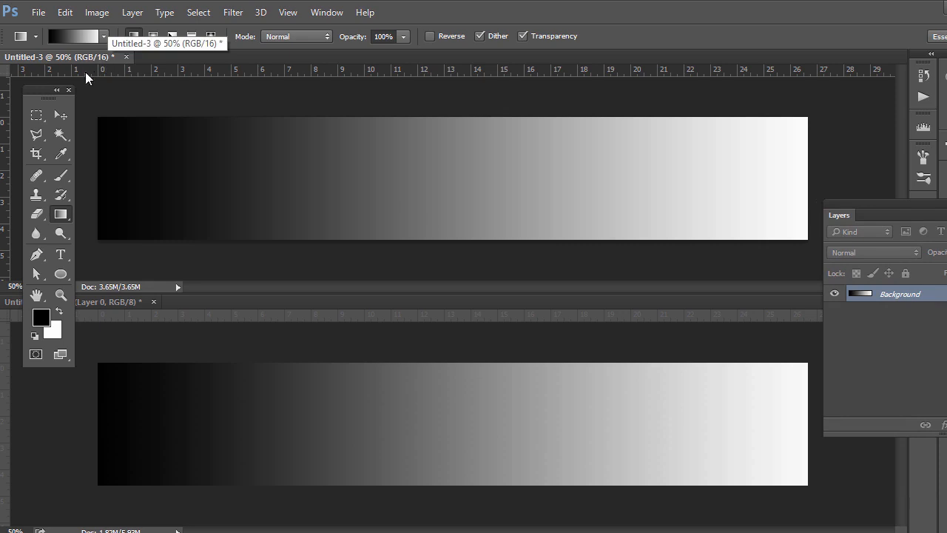
# - Move the tool palette away from the 16 bit gradient and choose the Rectangular Marquee with Untitled-3 active
pyautogui.moveTo(47, 98); pyautogui.dragTo(47, 379)
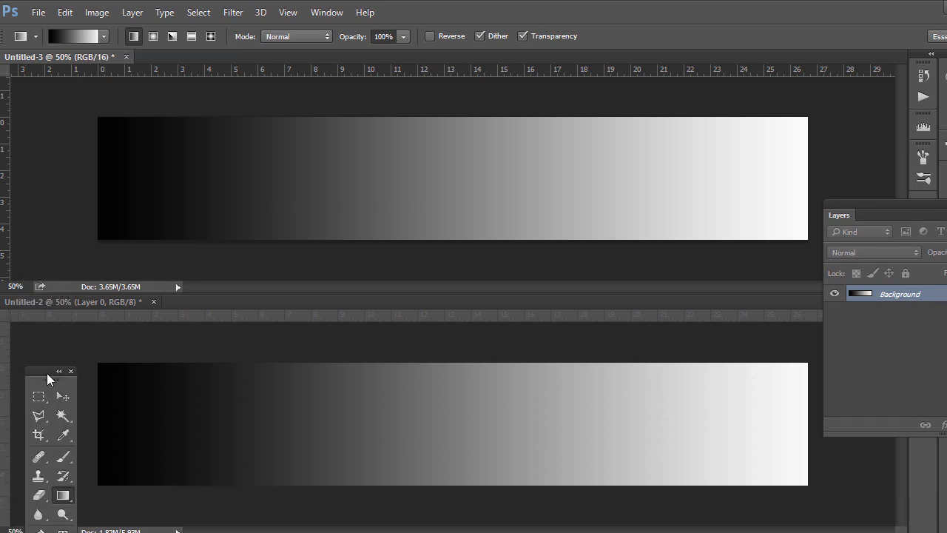
pyautogui.click(123, 301)
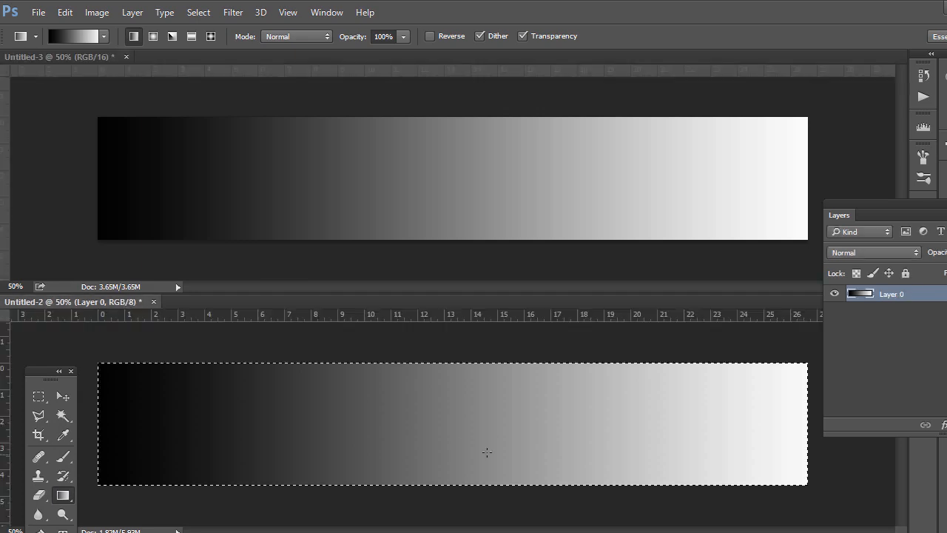
pyautogui.click(104, 57)
pyautogui.click(46, 398)
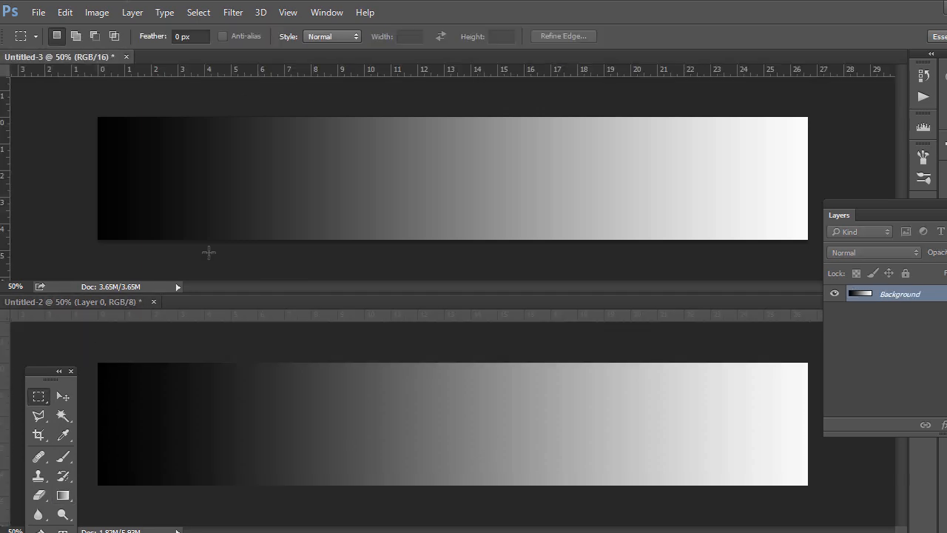
# - Apply Levels to the 16 bit gradient with output levels of 120 for black and 140 for white
pyautogui.click(105, 18)
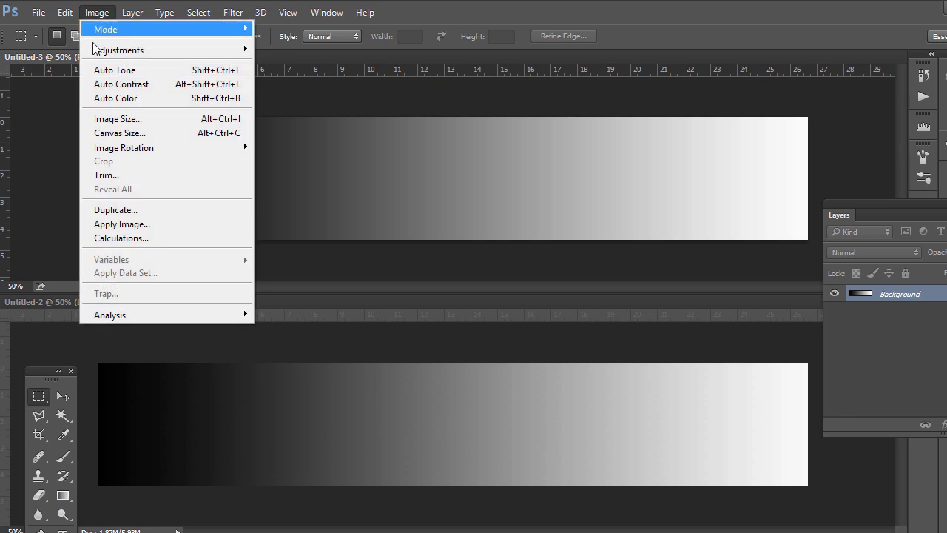
pyautogui.moveTo(103, 49)
pyautogui.click(285, 63)
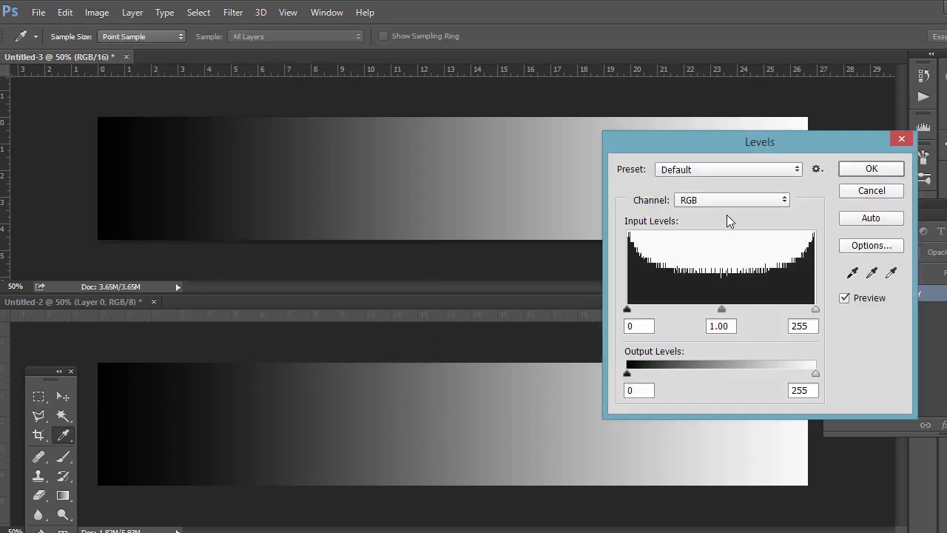
pyautogui.moveTo(627, 374); pyautogui.dragTo(682, 371)
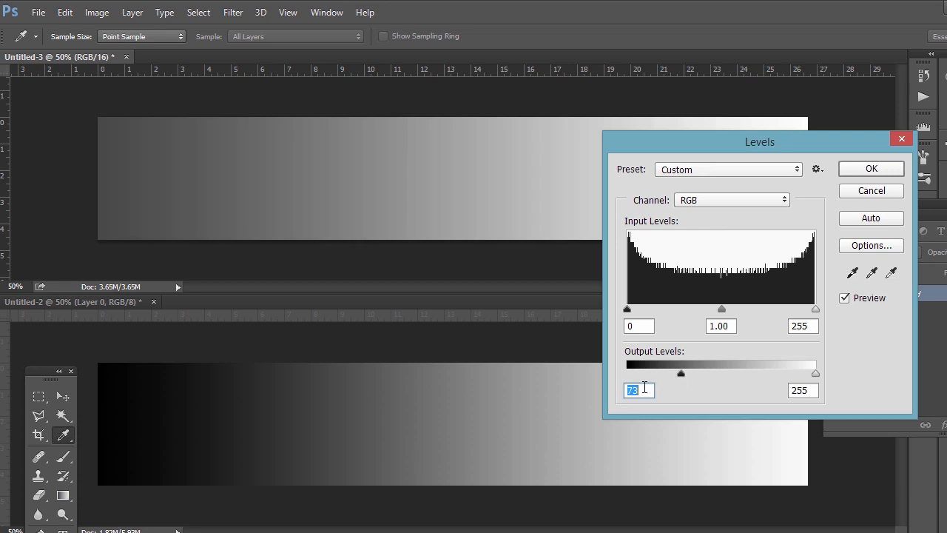
pyautogui.write('120')
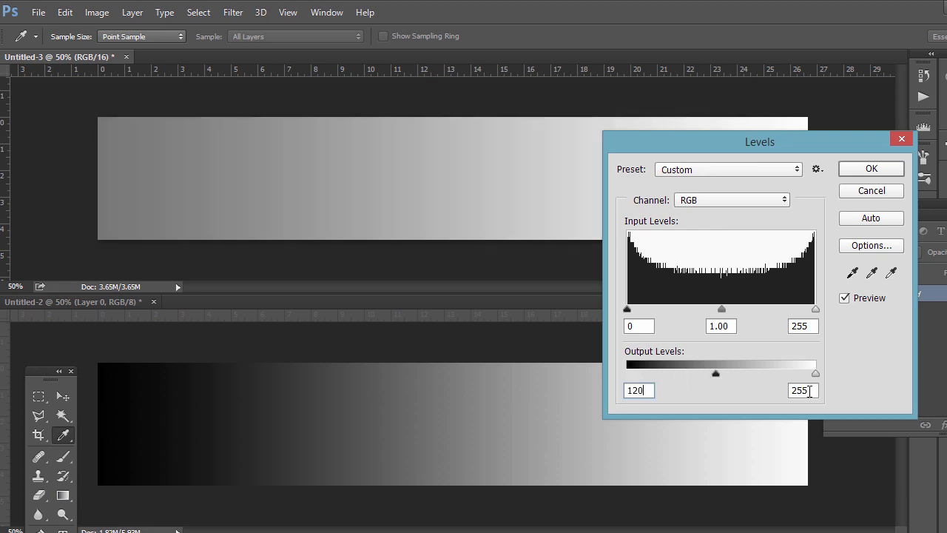
pyautogui.moveTo(809, 391); pyautogui.dragTo(744, 361)
pyautogui.click(813, 391)
pyautogui.doubleClick(813, 390)
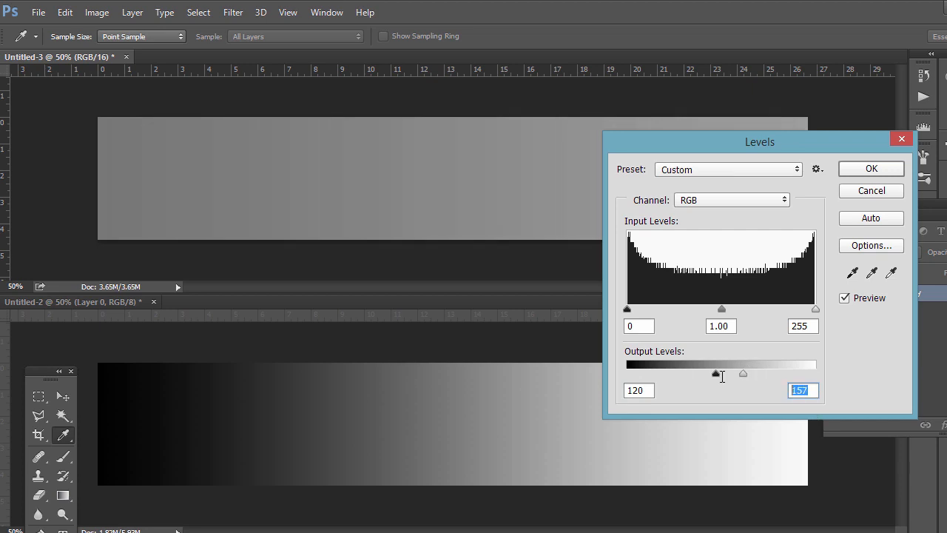
pyautogui.write('140')
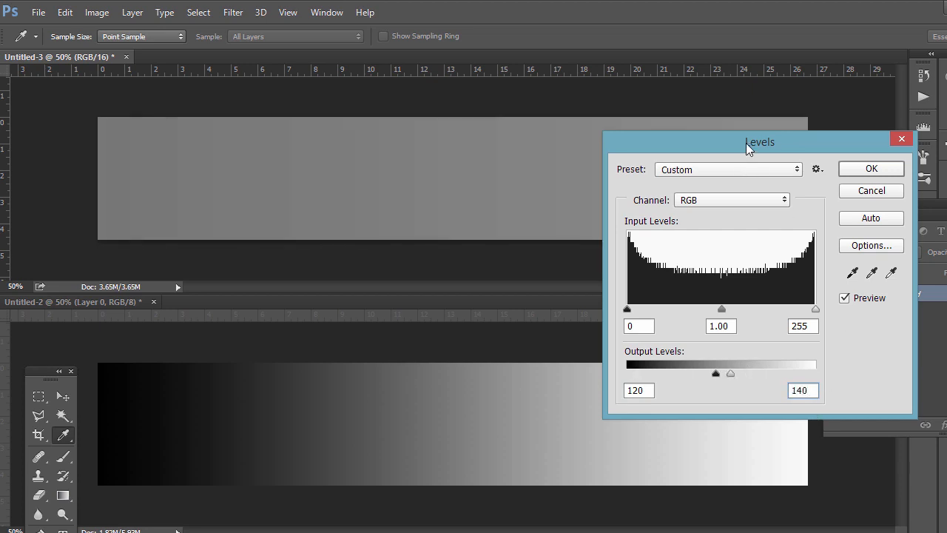
pyautogui.moveTo(746, 142); pyautogui.dragTo(708, 165)
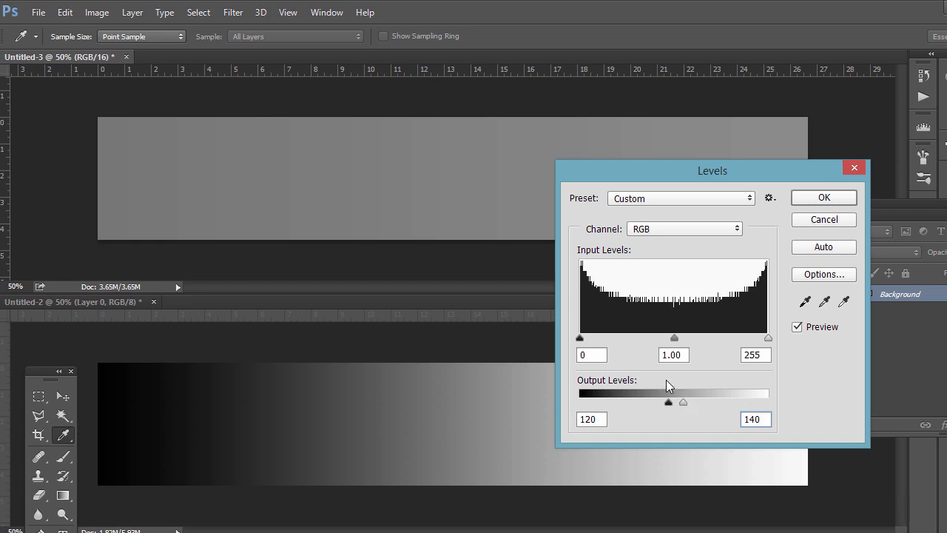
pyautogui.press('Return')
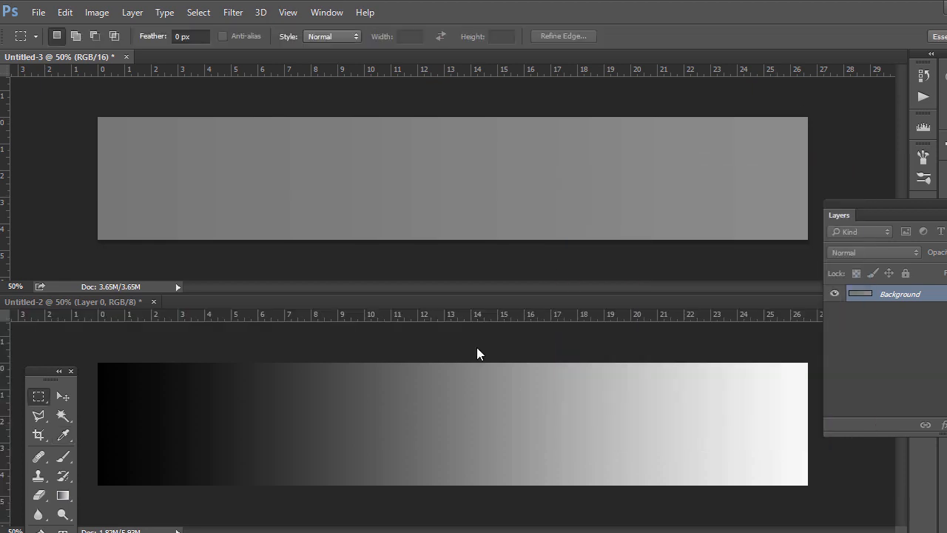
# - Clear the selection in the 8 bit document and apply Levels to its gradient with output levels 120 and 140
pyautogui.click(477, 347)
pyautogui.hotkey('ctrl', 'a')
pyautogui.click(207, 419)
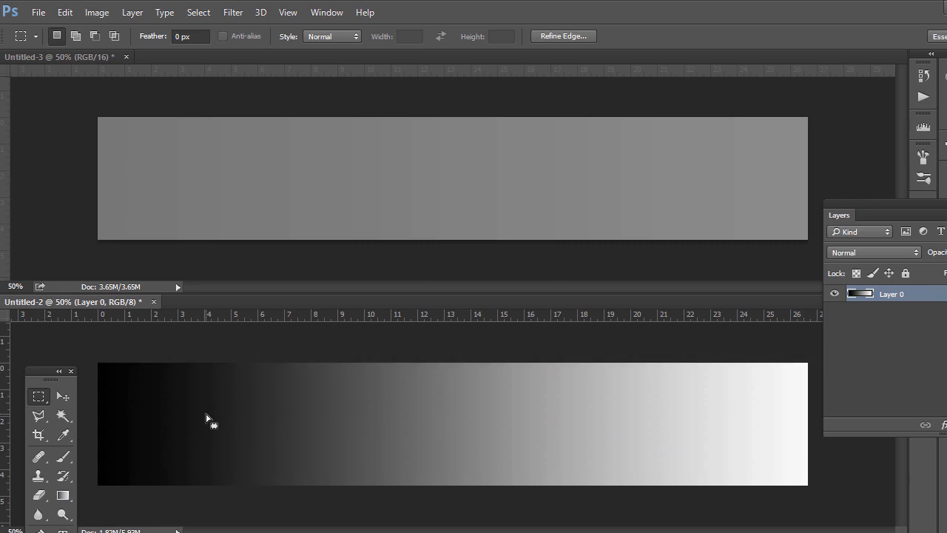
pyautogui.click(96, 12)
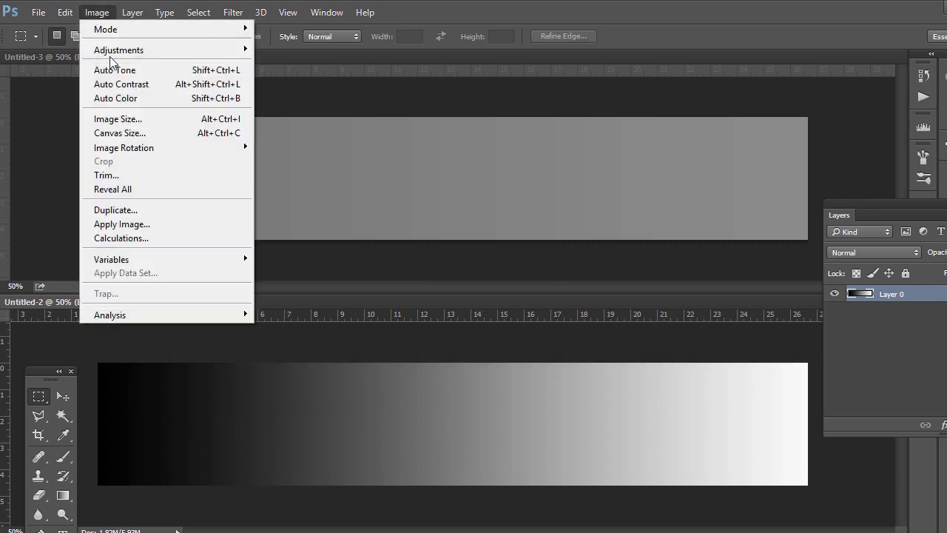
pyautogui.moveTo(252, 51)
pyautogui.click(308, 64)
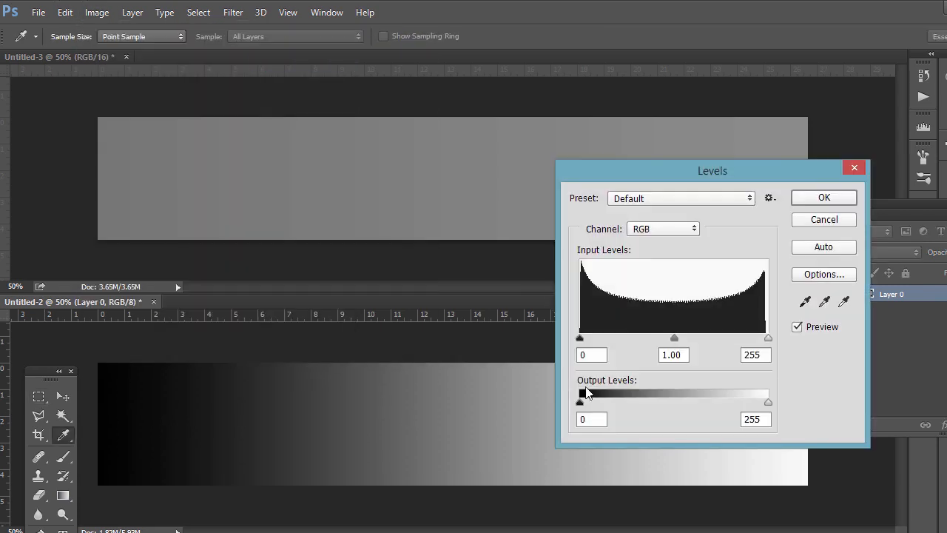
pyautogui.doubleClick(585, 420)
pyautogui.write('120')
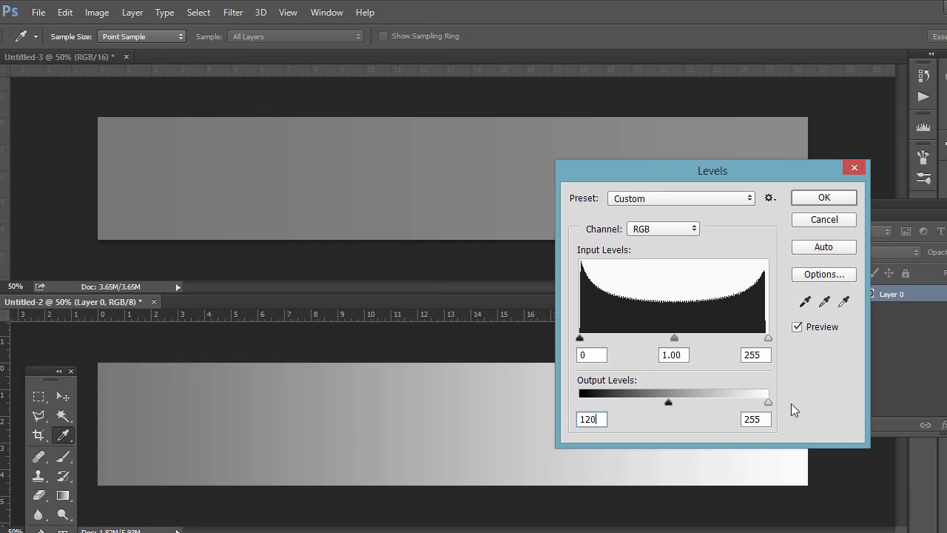
pyautogui.click(756, 419)
pyautogui.moveTo(767, 402); pyautogui.dragTo(701, 402)
pyautogui.write('140')
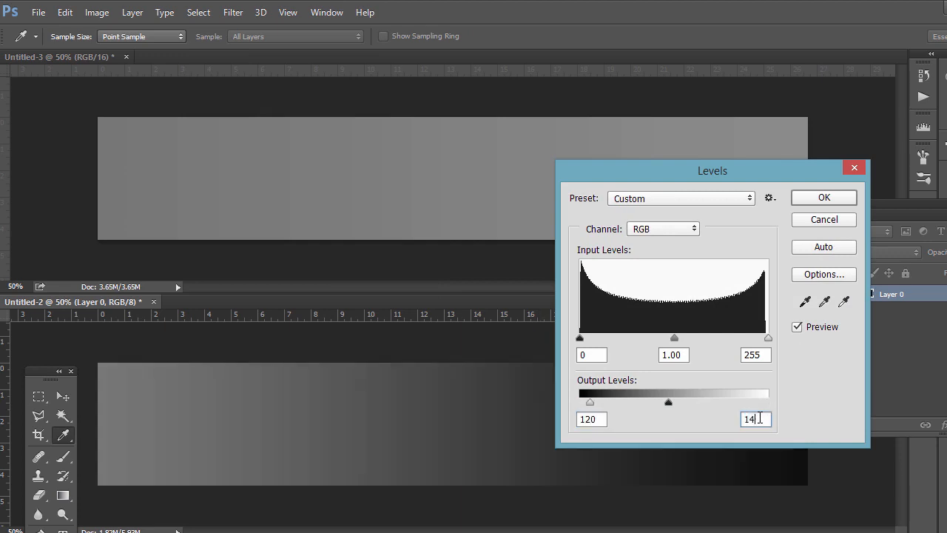
pyautogui.click(823, 198)
pyautogui.press('m')
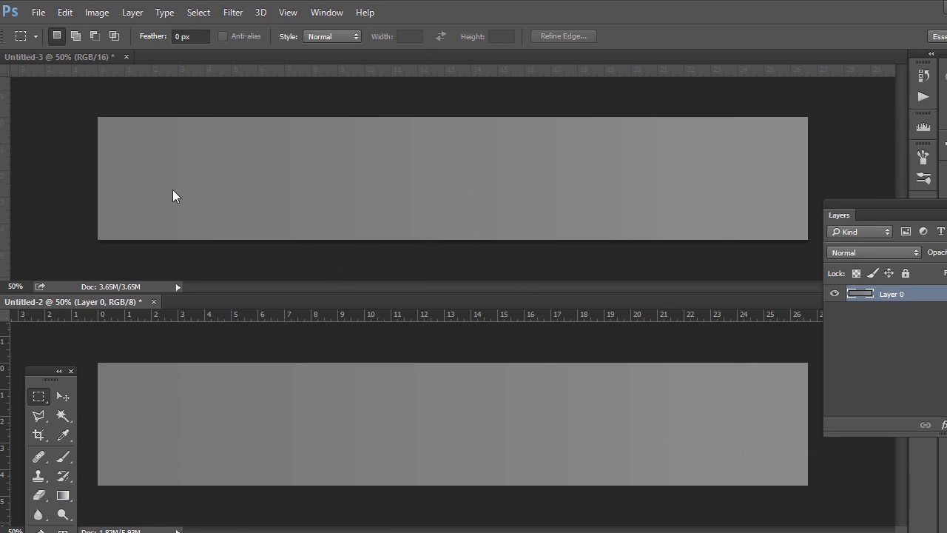
# - Stretch the 8 bit gradient back to full contrast by applying Levels with input levels 120 and 140
pyautogui.click(96, 12)
pyautogui.moveTo(108, 53)
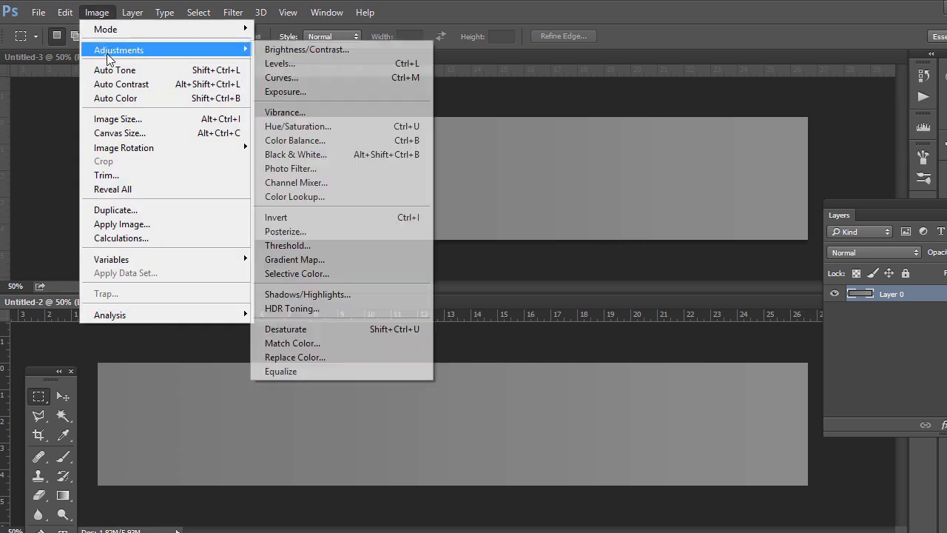
pyautogui.click(274, 63)
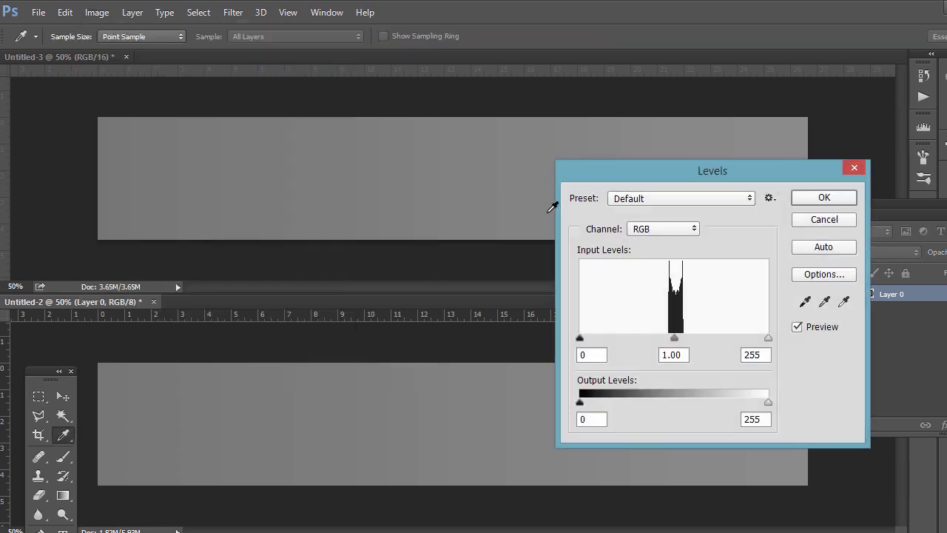
pyautogui.moveTo(580, 339); pyautogui.dragTo(662, 341)
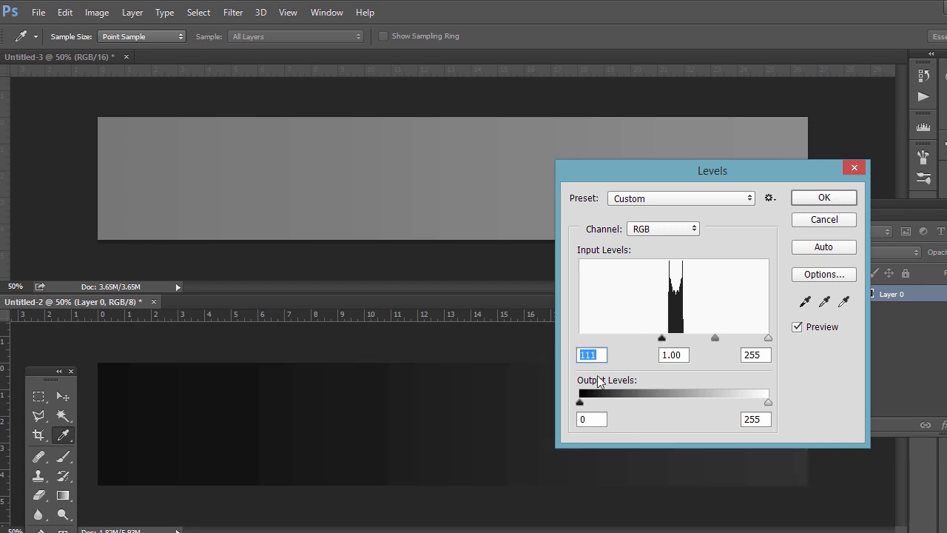
pyautogui.write('120')
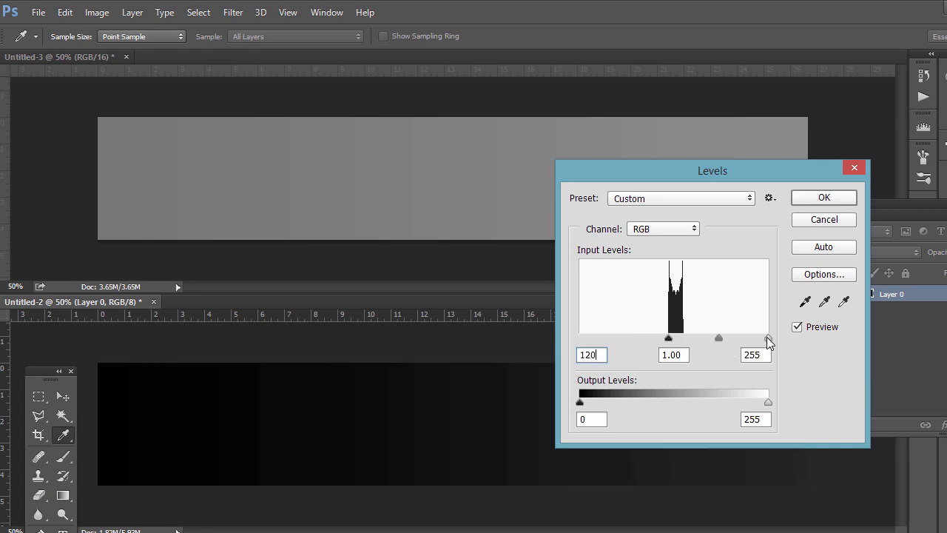
pyautogui.moveTo(767, 337); pyautogui.dragTo(714, 338)
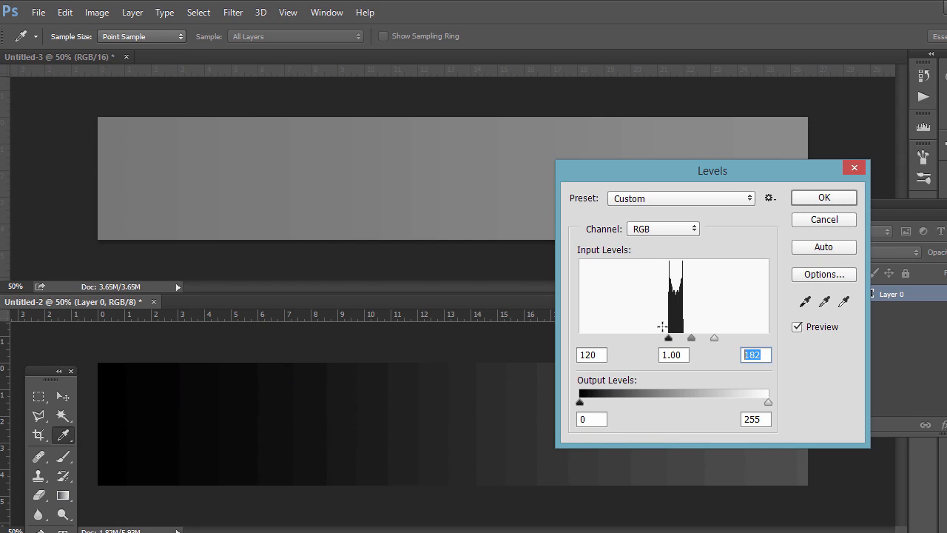
pyautogui.write('140')
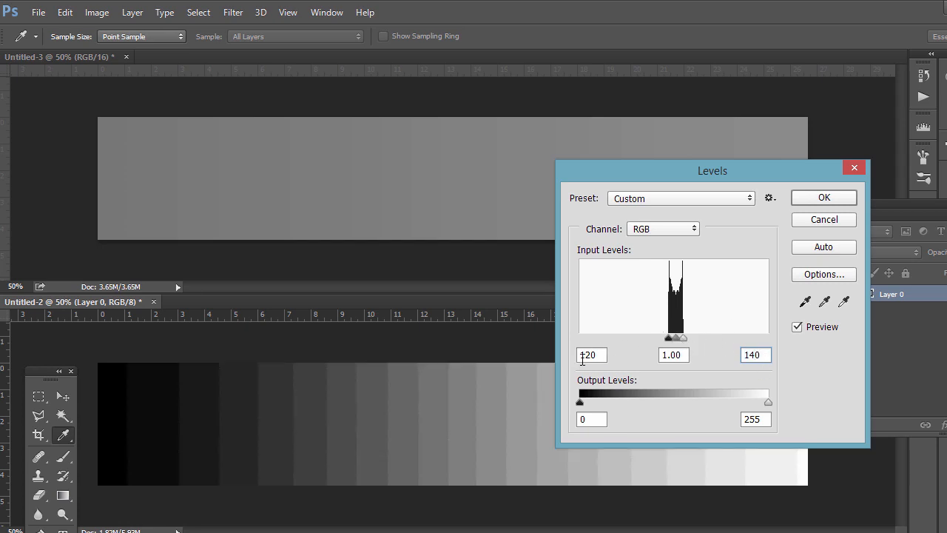
pyautogui.click(582, 355)
pyautogui.click(765, 354)
pyautogui.click(826, 199)
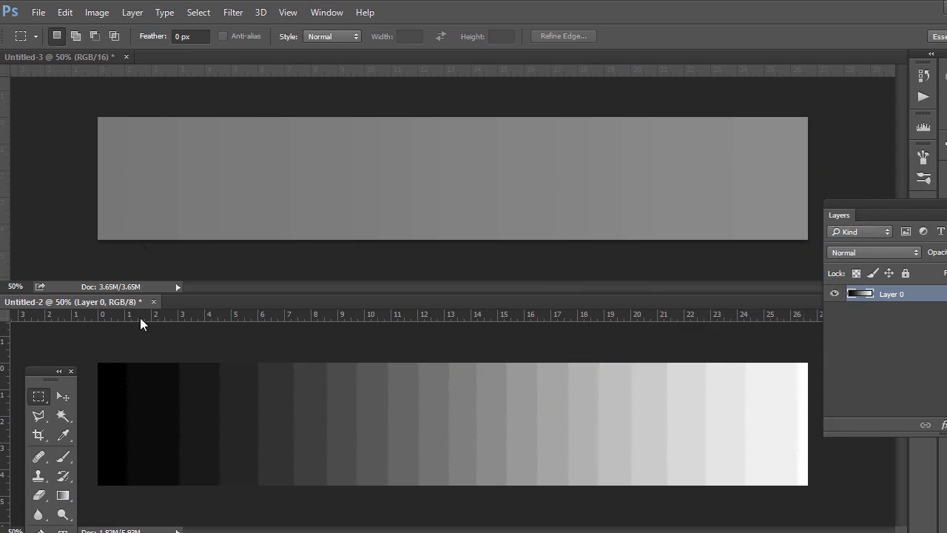
# - Stretch the 16 bit gradient in Untitled-3 back to full contrast by applying Levels with input levels 120 and 140
pyautogui.click(75, 57)
pyautogui.click(97, 13)
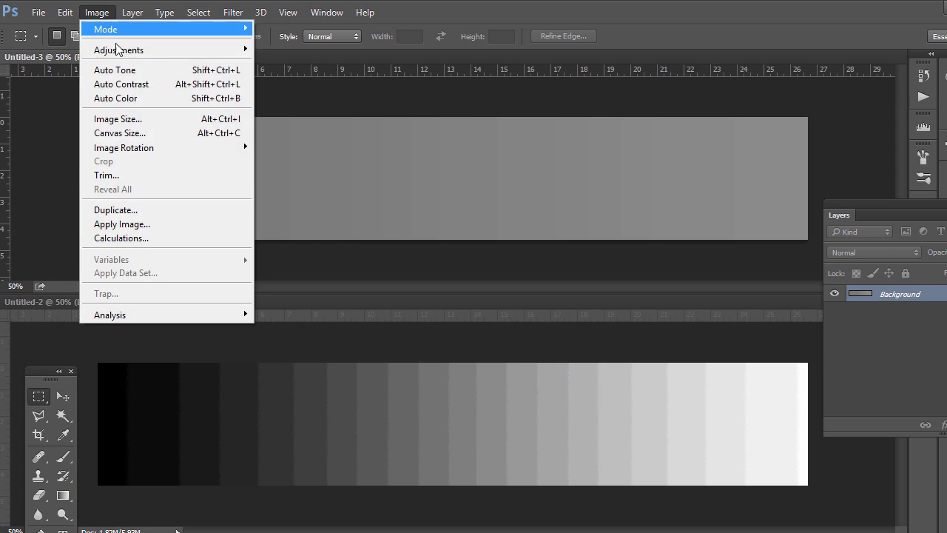
pyautogui.moveTo(102, 43)
pyautogui.click(278, 64)
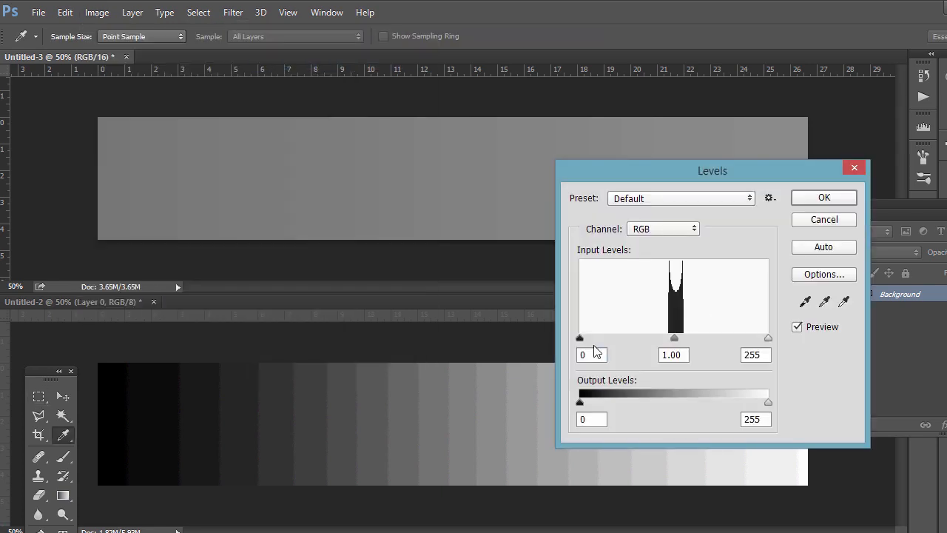
pyautogui.doubleClick(592, 354)
pyautogui.write('120')
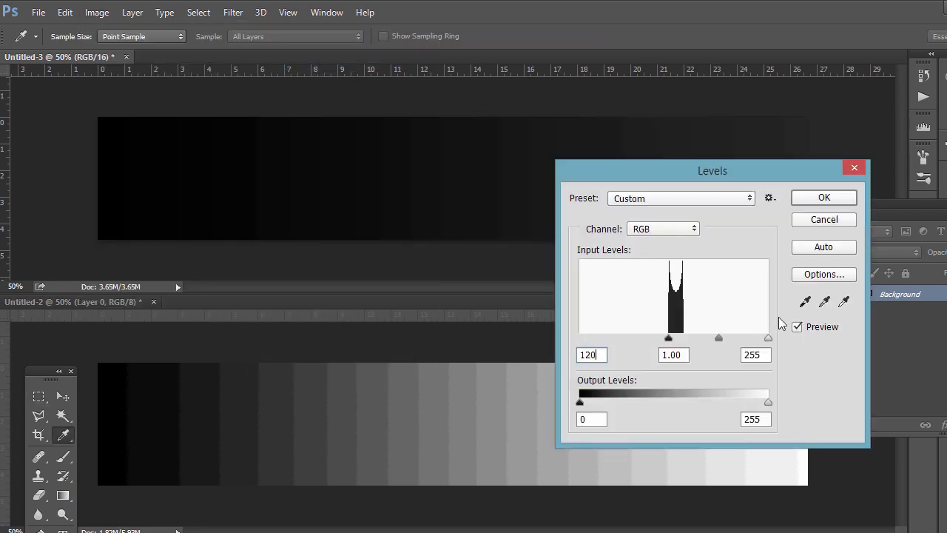
pyautogui.doubleClick(768, 354)
pyautogui.write('140')
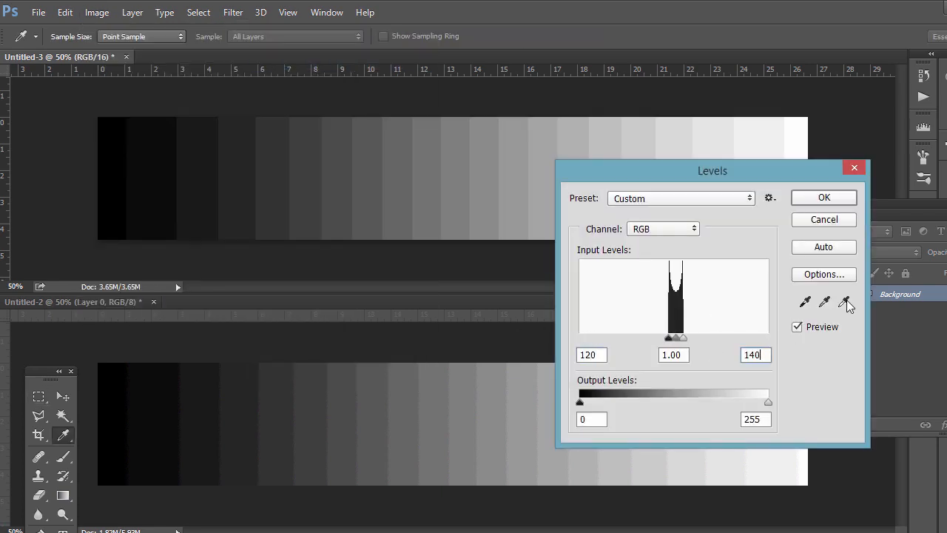
pyautogui.click(847, 198)
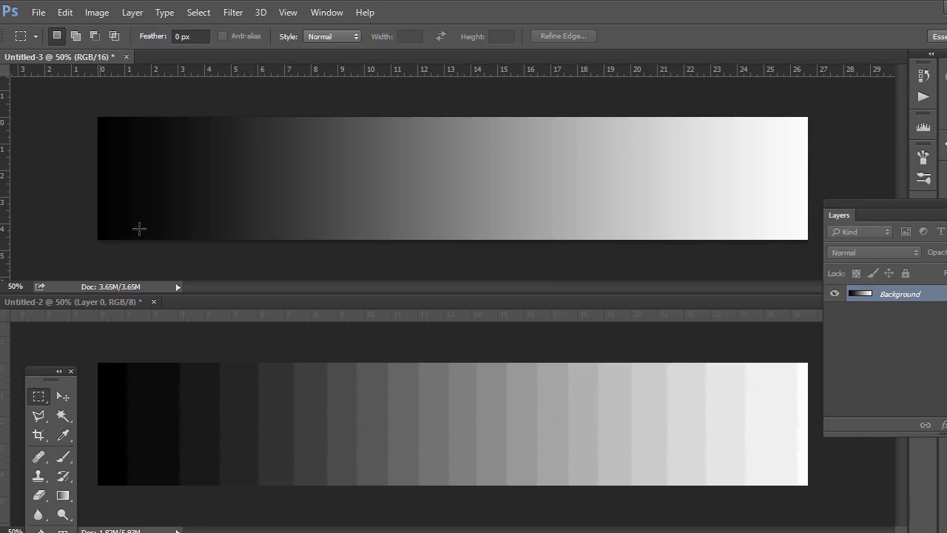
# - Compare the smoothness and banding of the 16 bit and 8 bit gradients, alternating between the two documents
pyautogui.click(154, 342)
pyautogui.click(208, 98)
pyautogui.click(342, 331)
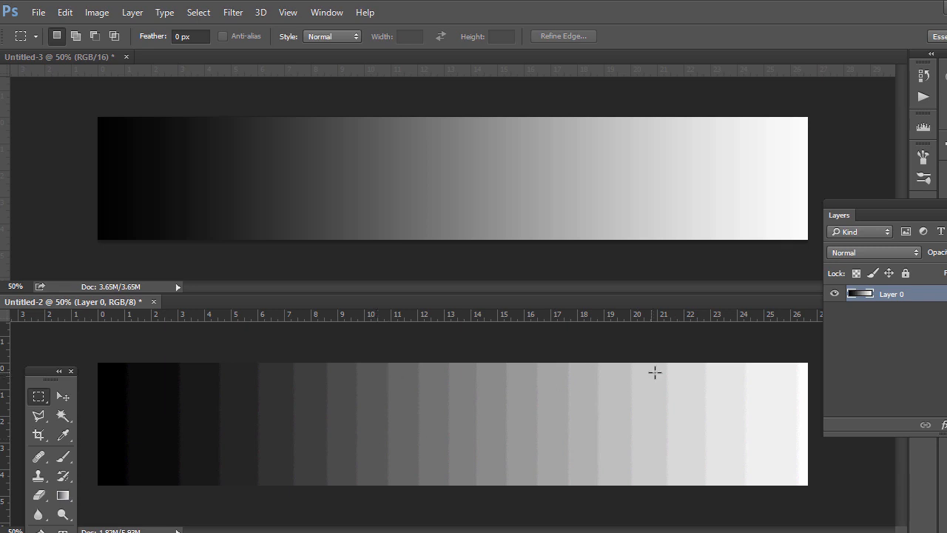
pyautogui.click(266, 145)
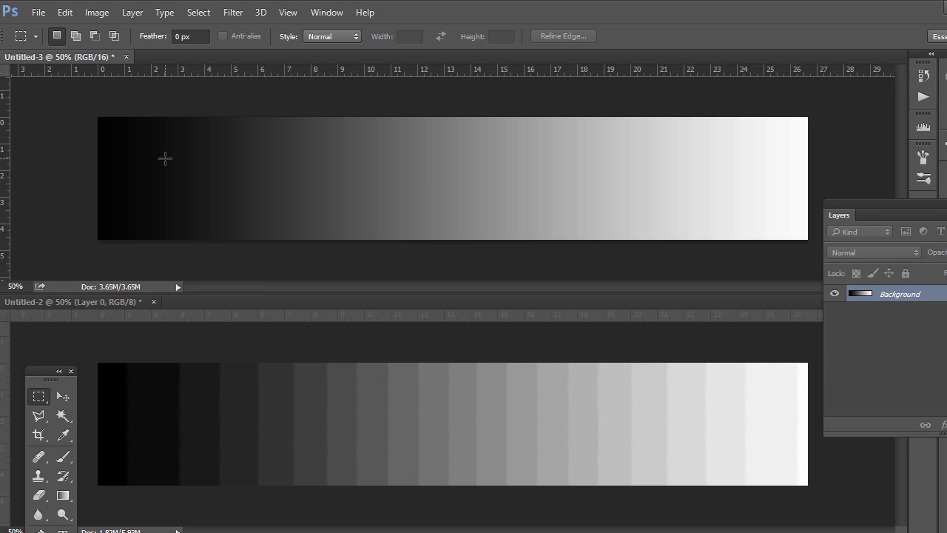
pyautogui.click(283, 393)
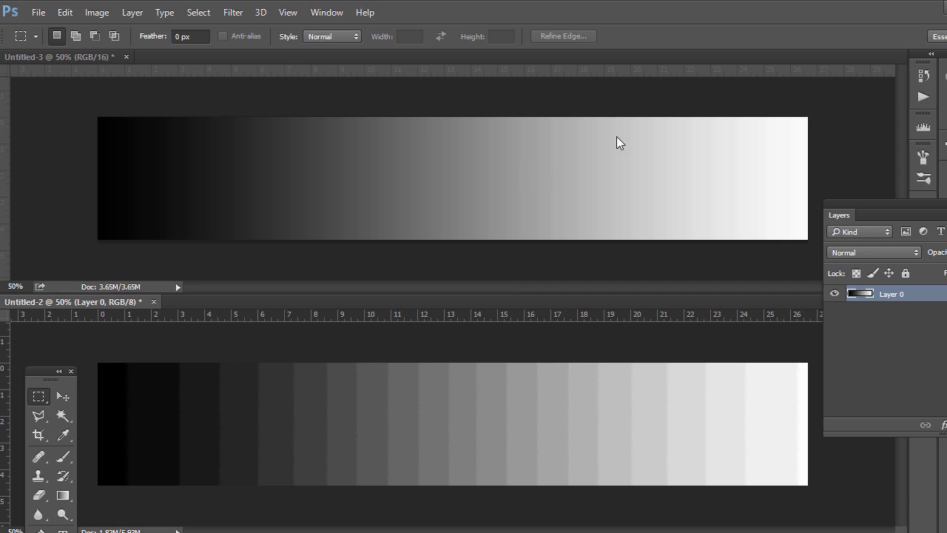
# - Display the color mode and bits-per-channel options for the 16 bit gradient document
pyautogui.click(529, 104)
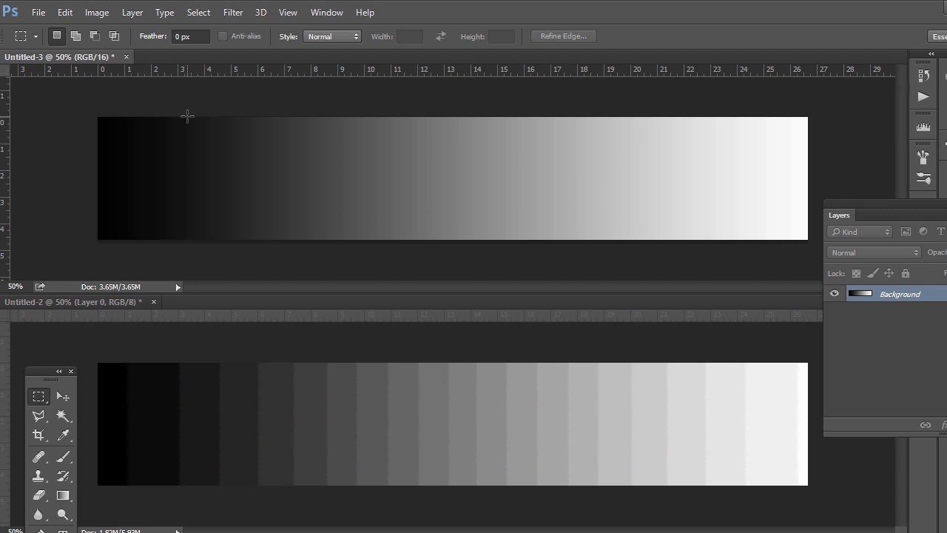
pyautogui.click(96, 13)
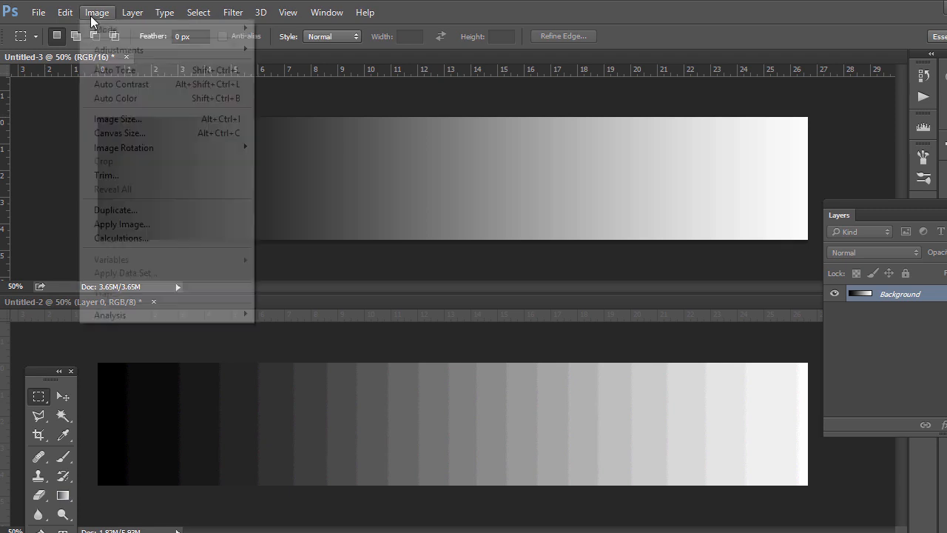
pyautogui.moveTo(124, 30)
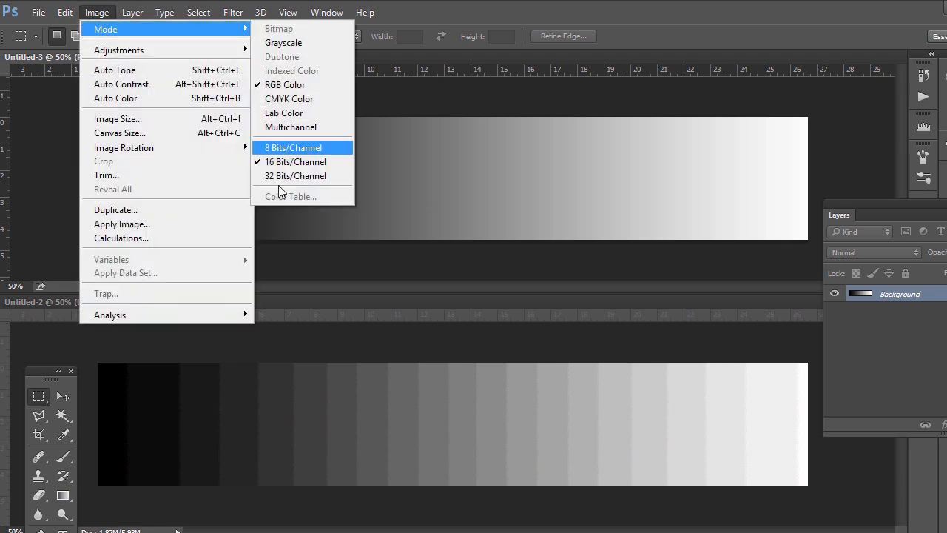